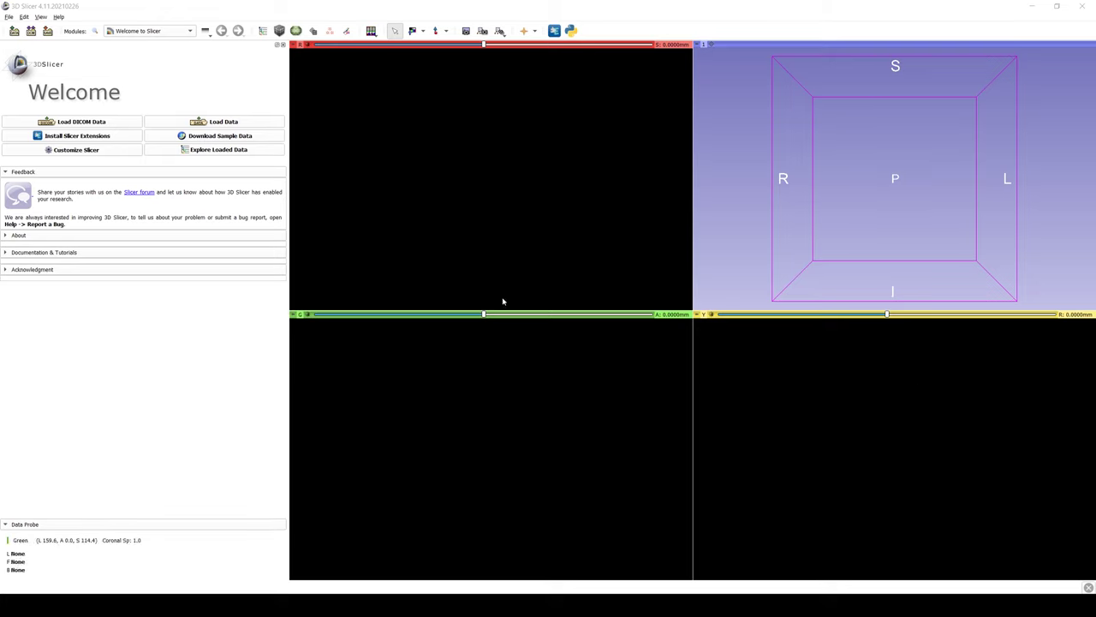
- Import the DICOM files from the ZMC gauche directory into the DICOM database
{"action": "left_click", "coordinate": [78, 122]}
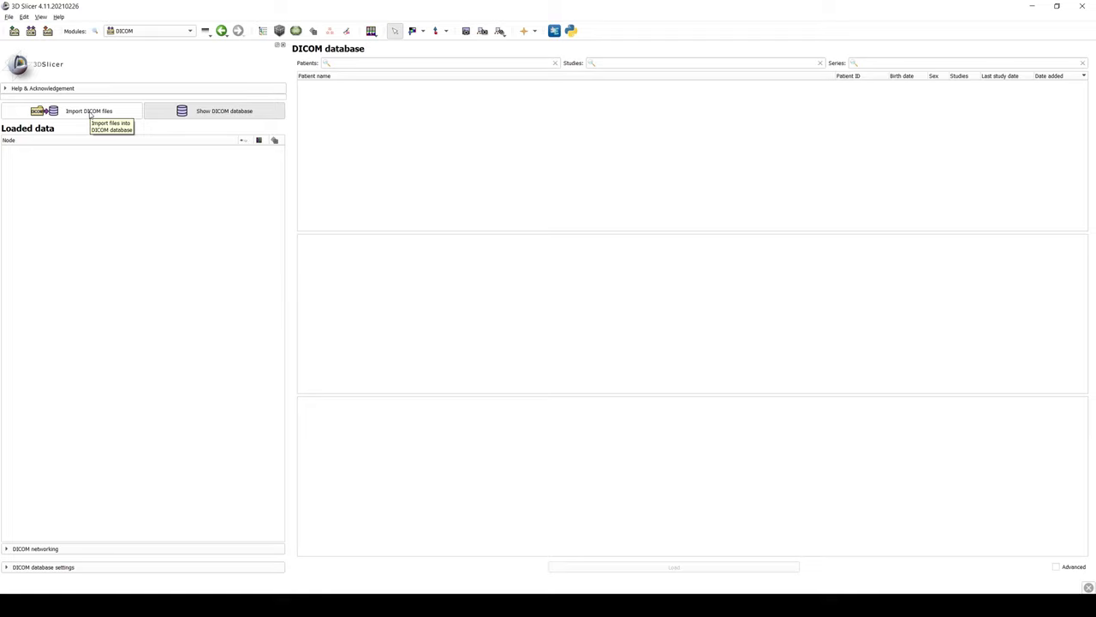
{"action": "left_click", "coordinate": [91, 113]}
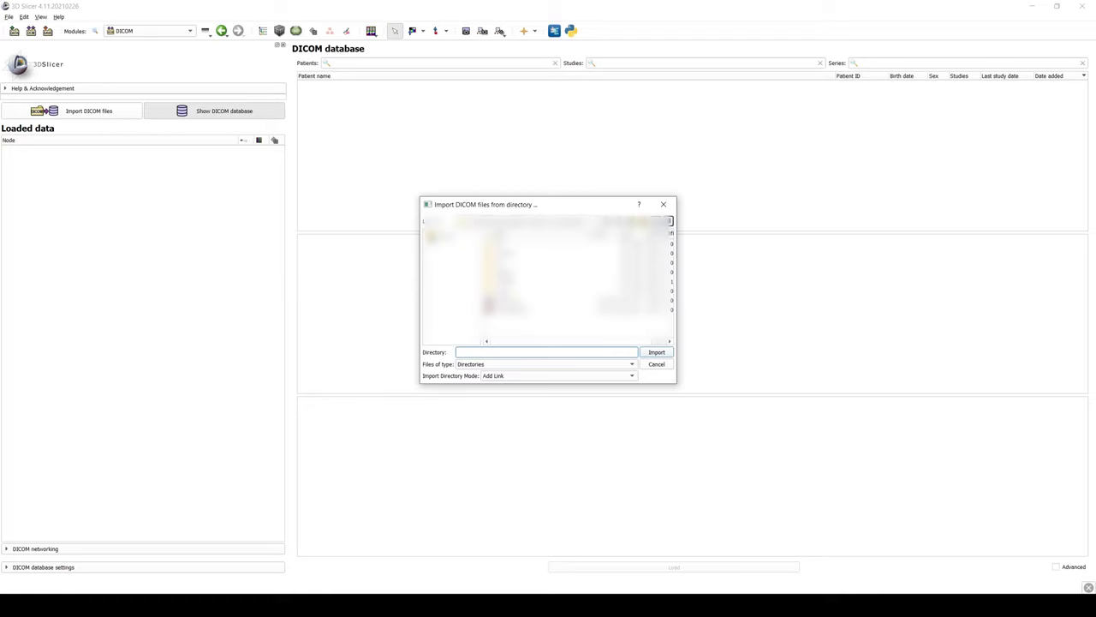
{"action": "left_click", "coordinate": [549, 221]}
{"action": "left_click", "coordinate": [551, 288]}
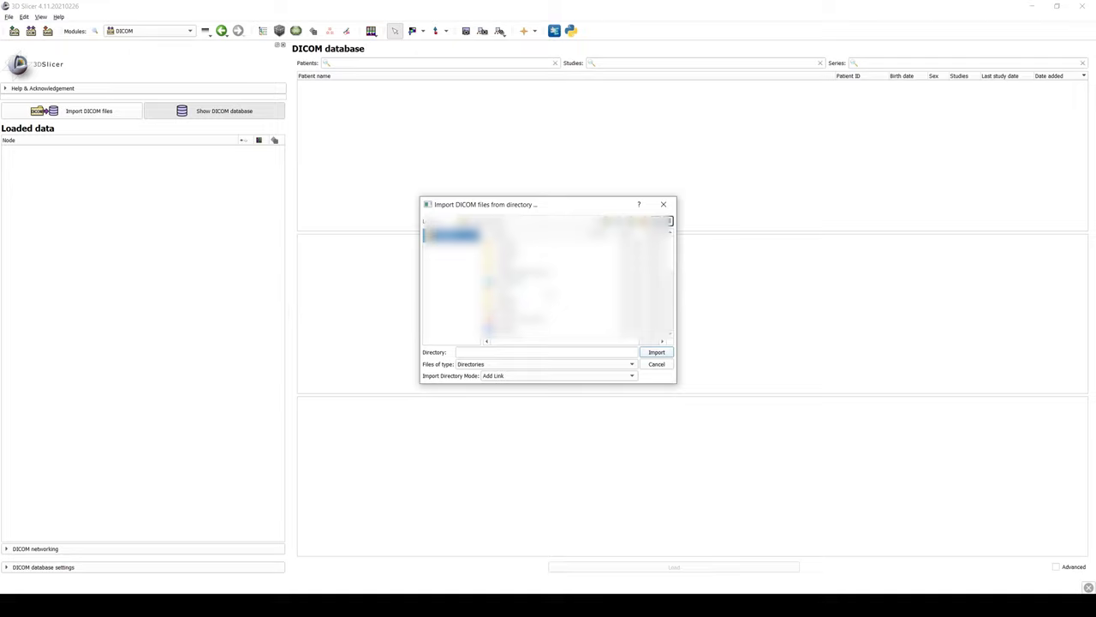
{"action": "scroll", "coordinate": [550, 300], "scroll_direction": "down", "scroll_amount": 1}
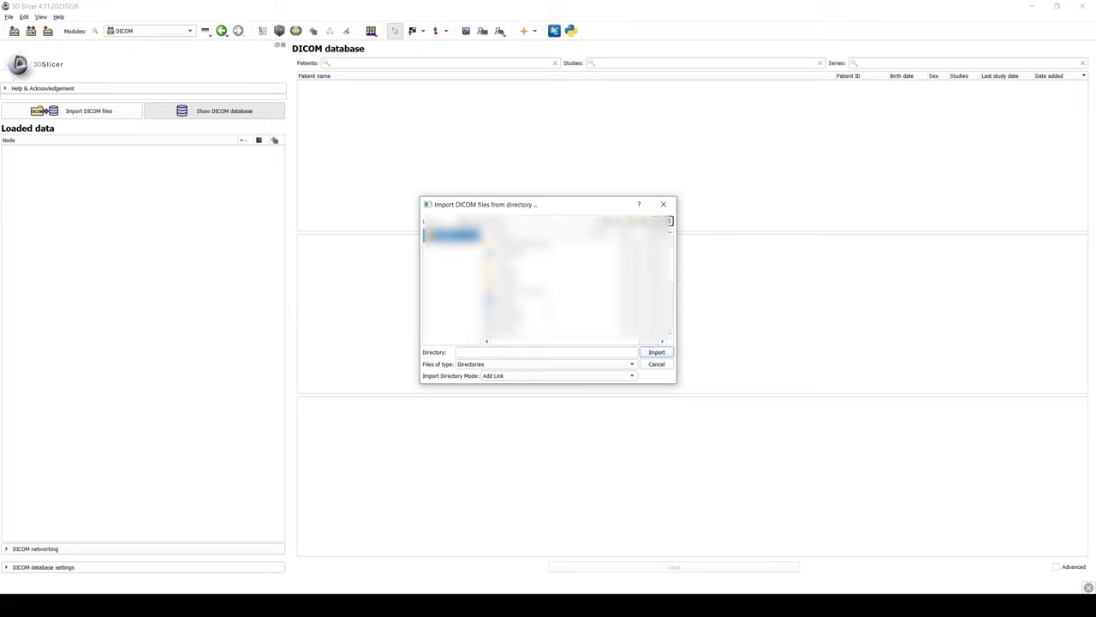
{"action": "double_click", "coordinate": [550, 311]}
{"action": "scroll", "coordinate": [549, 289], "scroll_direction": "down", "scroll_amount": 2}
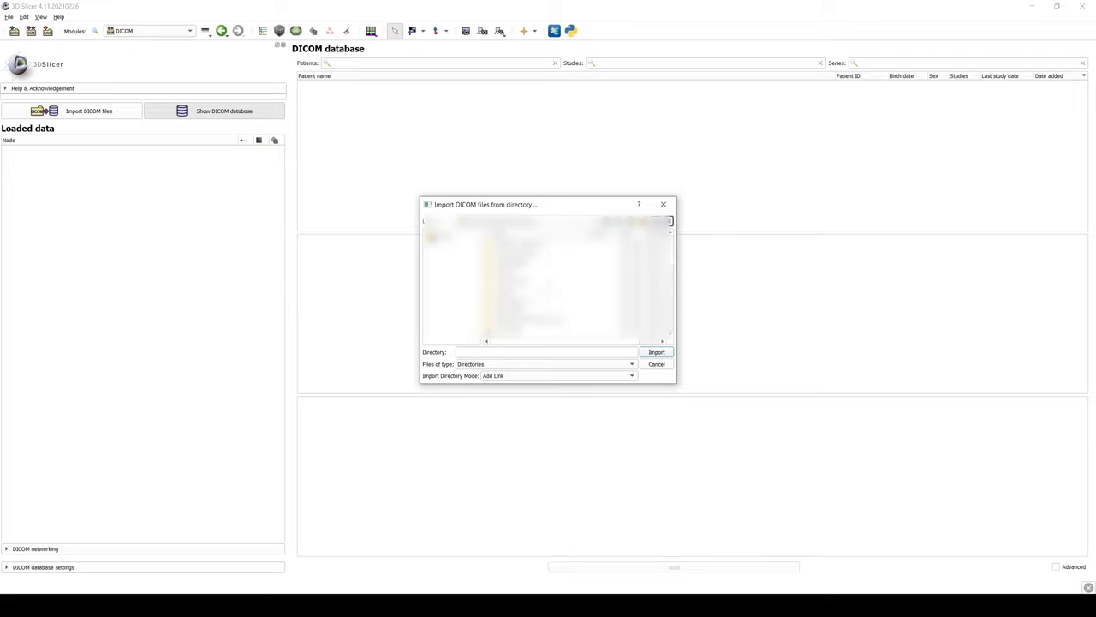
{"action": "left_click", "coordinate": [549, 290]}
{"action": "double_click", "coordinate": [553, 296]}
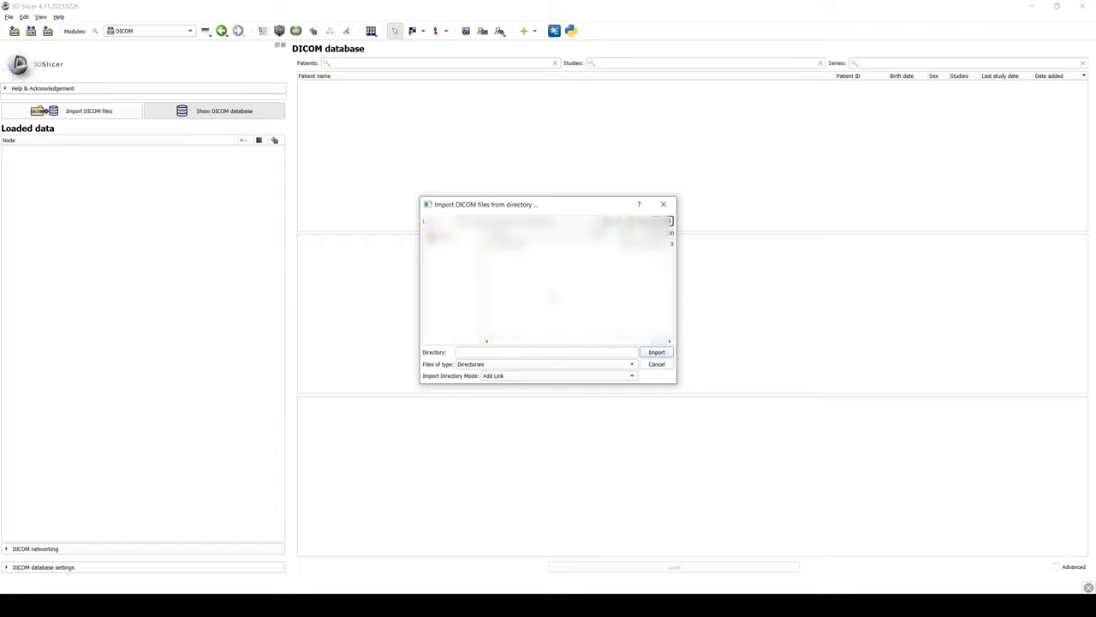
{"action": "left_click", "coordinate": [514, 241]}
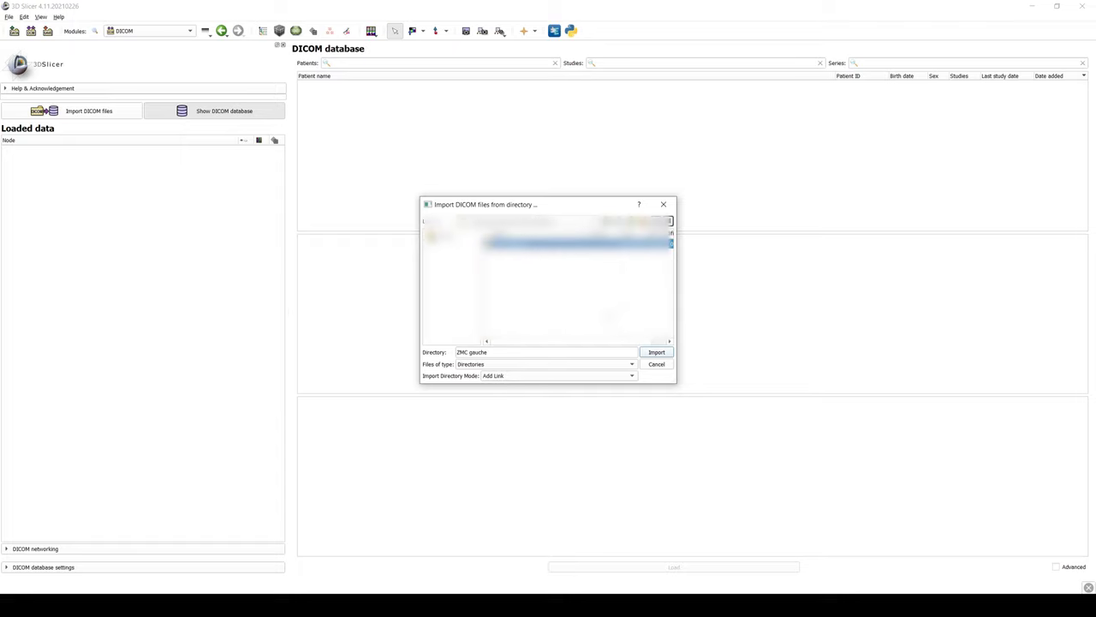
{"action": "left_click", "coordinate": [656, 352]}
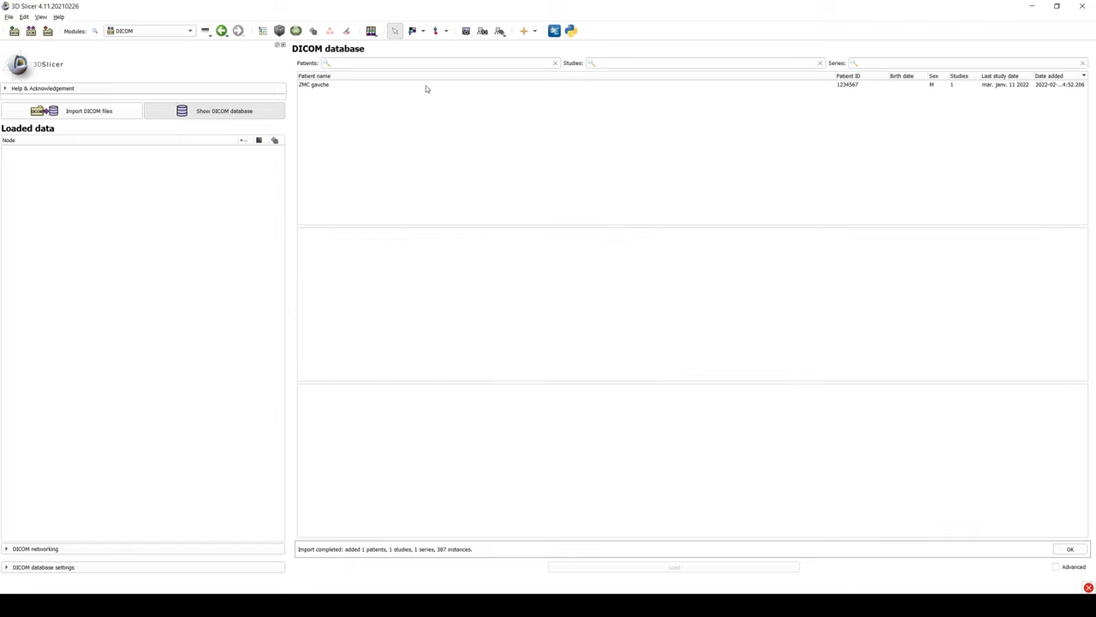
- Load the MASSIF FACIAL OS COUPES FINES series of the ZMC gauche entry from the DICOM database
{"action": "left_click", "coordinate": [425, 85]}
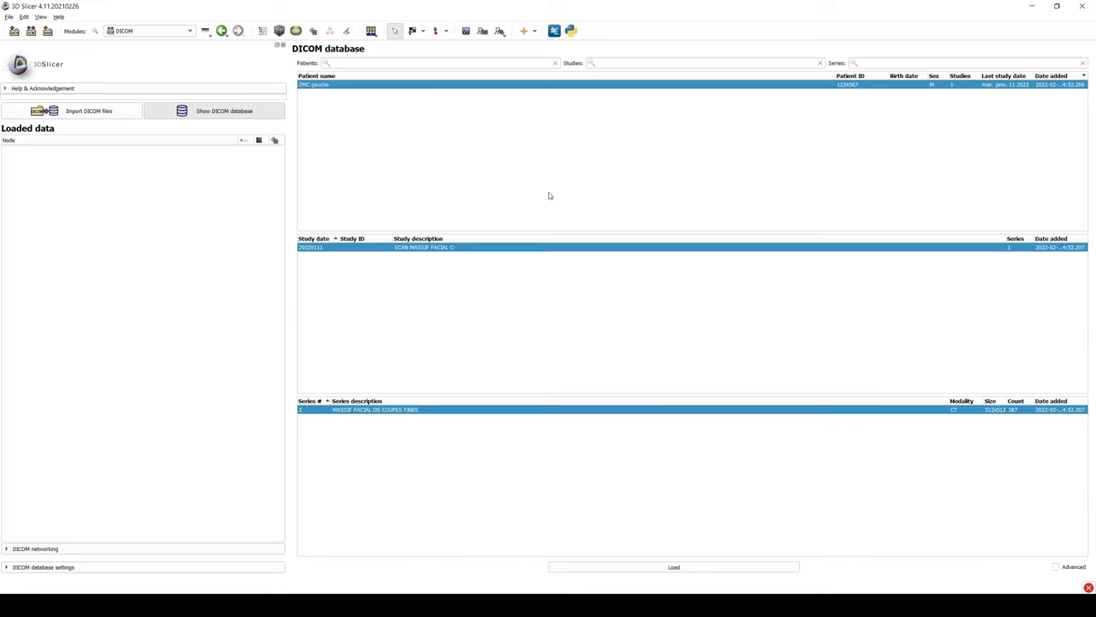
{"action": "double_click", "coordinate": [546, 412]}
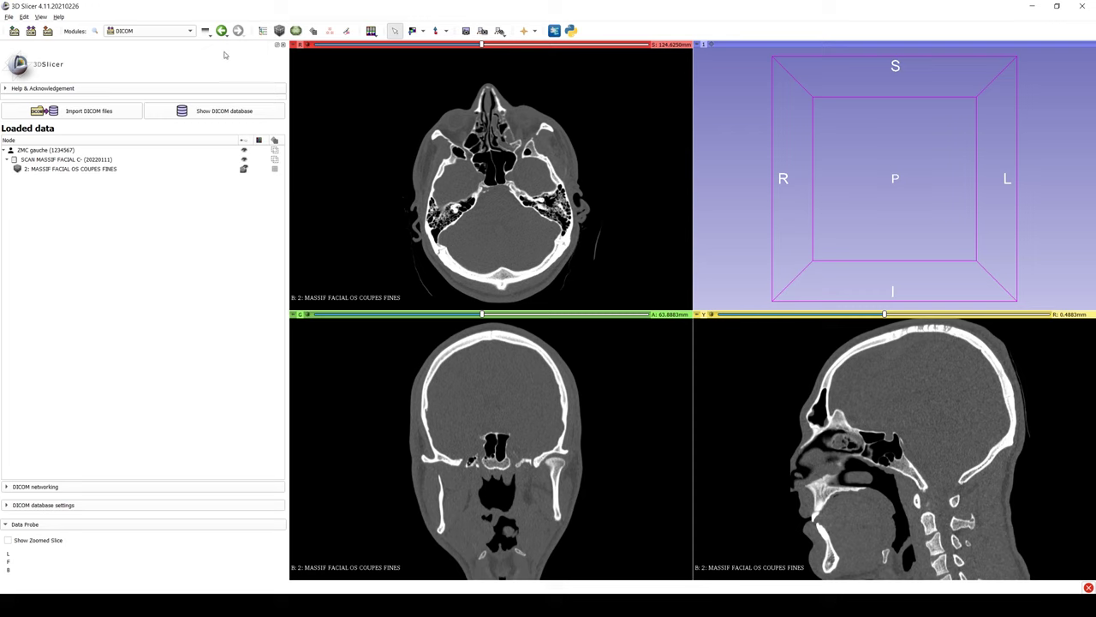
- Add a new segment for the facial CT volume in the Segment Editor and name it skull
{"action": "left_click", "coordinate": [168, 32]}
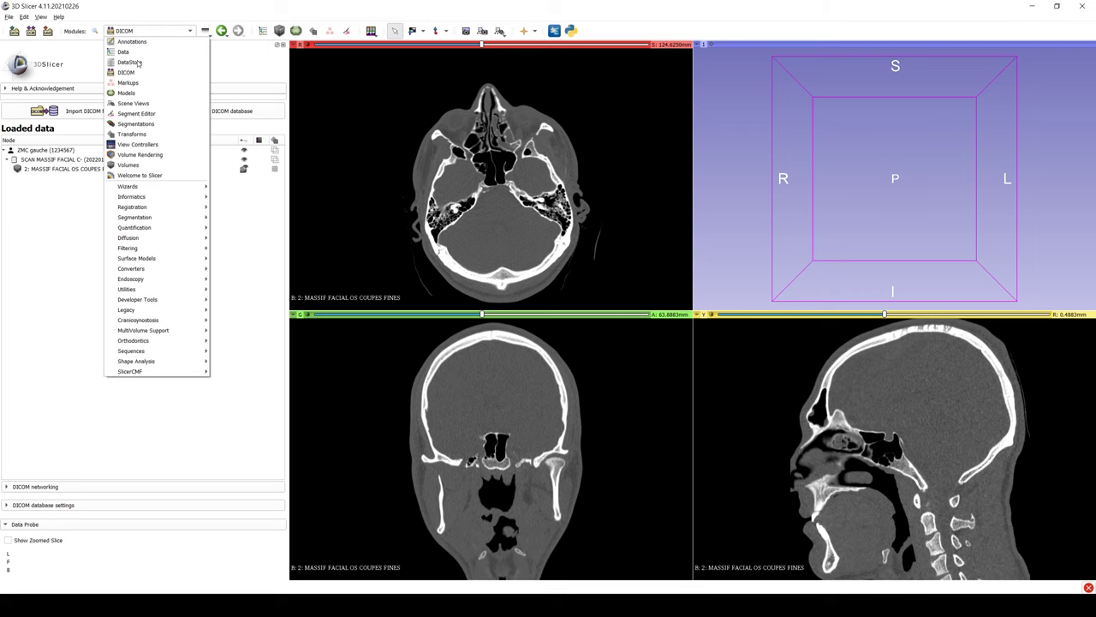
{"action": "left_click", "coordinate": [154, 117]}
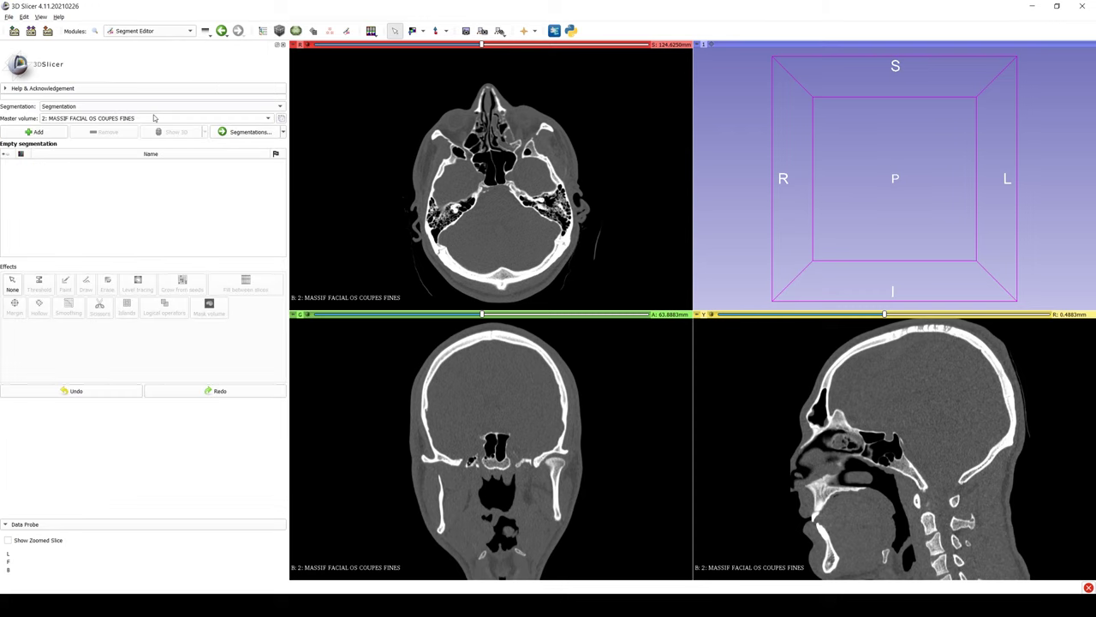
{"action": "left_click", "coordinate": [36, 132]}
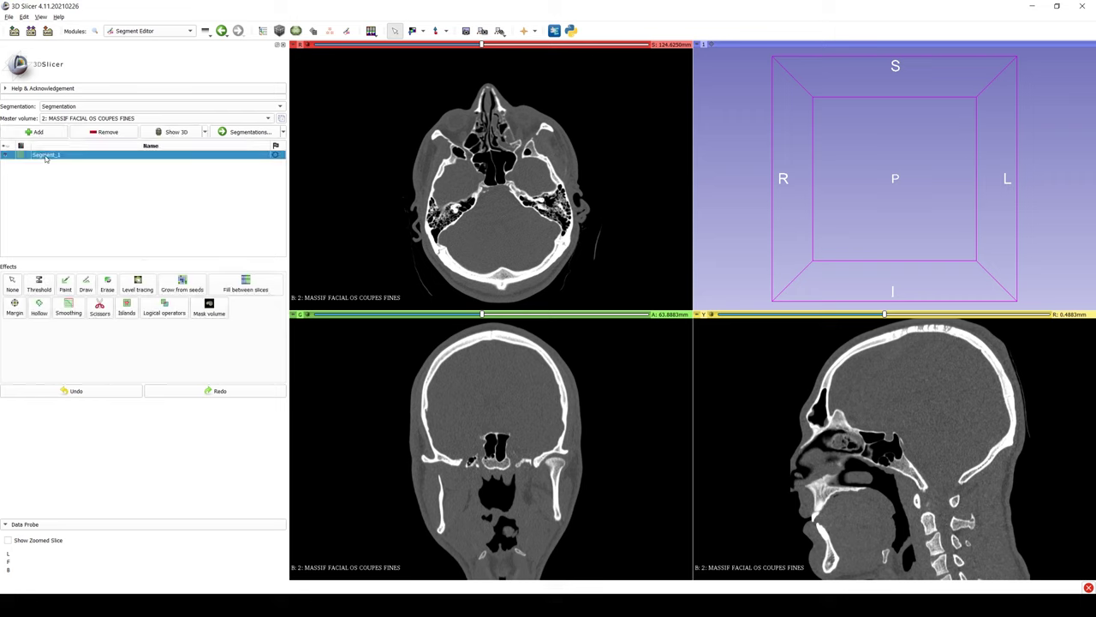
{"action": "double_click", "coordinate": [46, 156]}
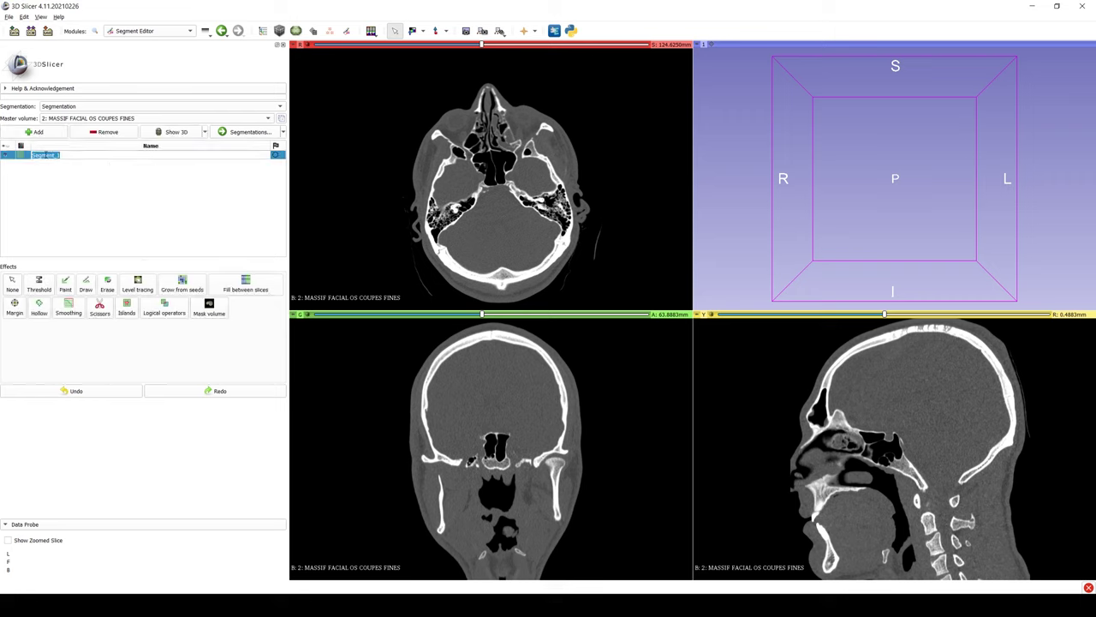
{"action": "type", "text": "skull"}
{"action": "key", "text": "Return"}
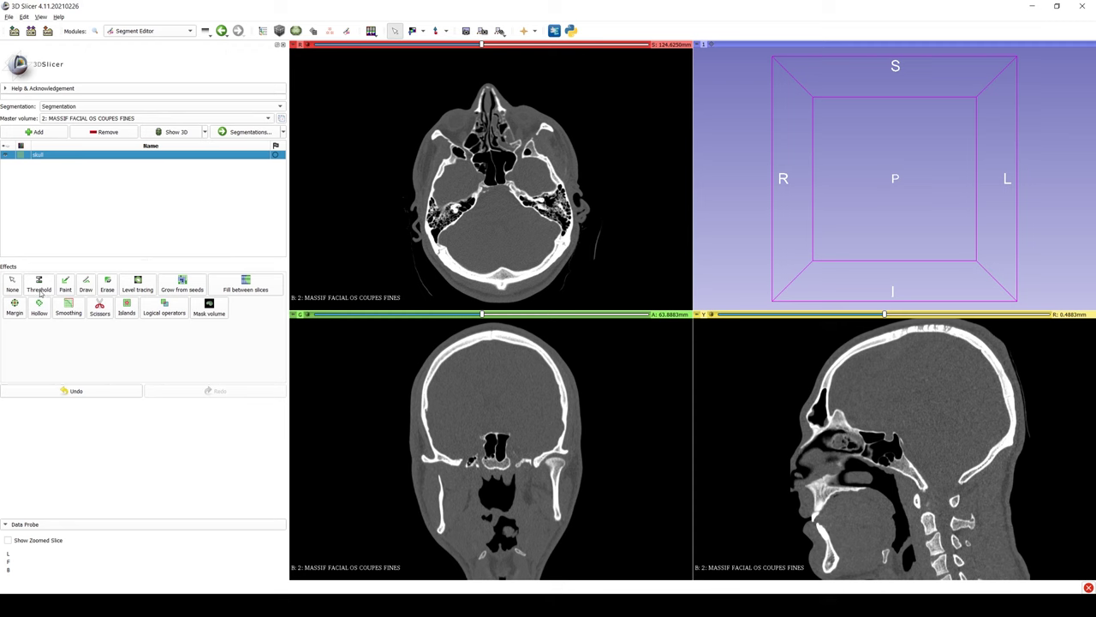
- Fill the skull segment by thresholding the volume with a lower limit of 350
{"action": "left_click", "coordinate": [38, 287]}
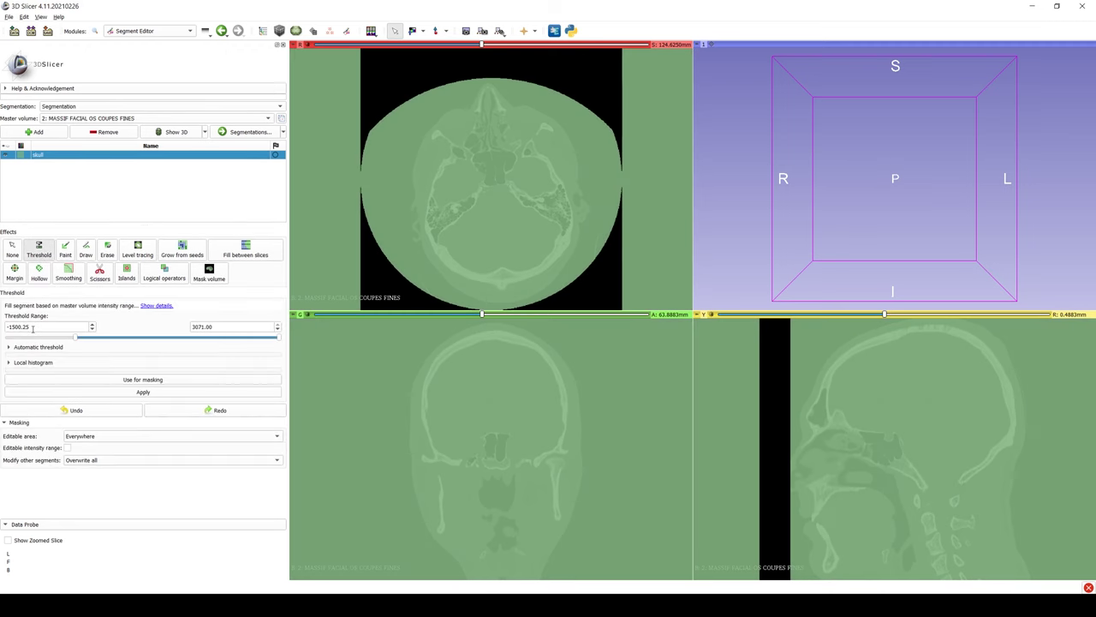
{"action": "left_click_drag", "start_coordinate": [43, 327], "coordinate": [2, 327]}
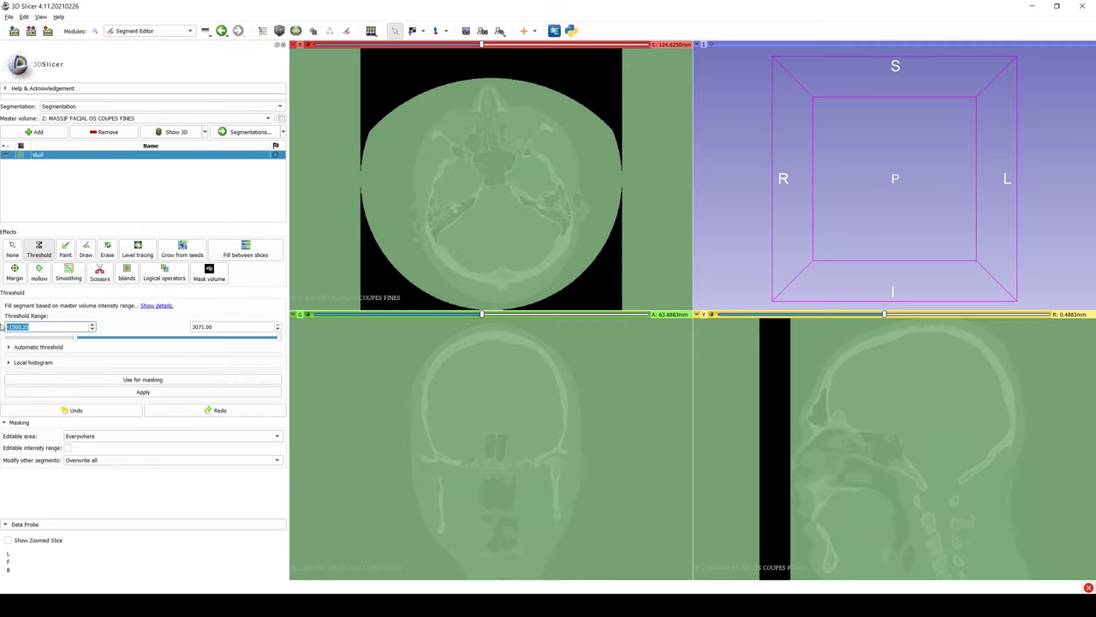
{"action": "type", "text": "3"}
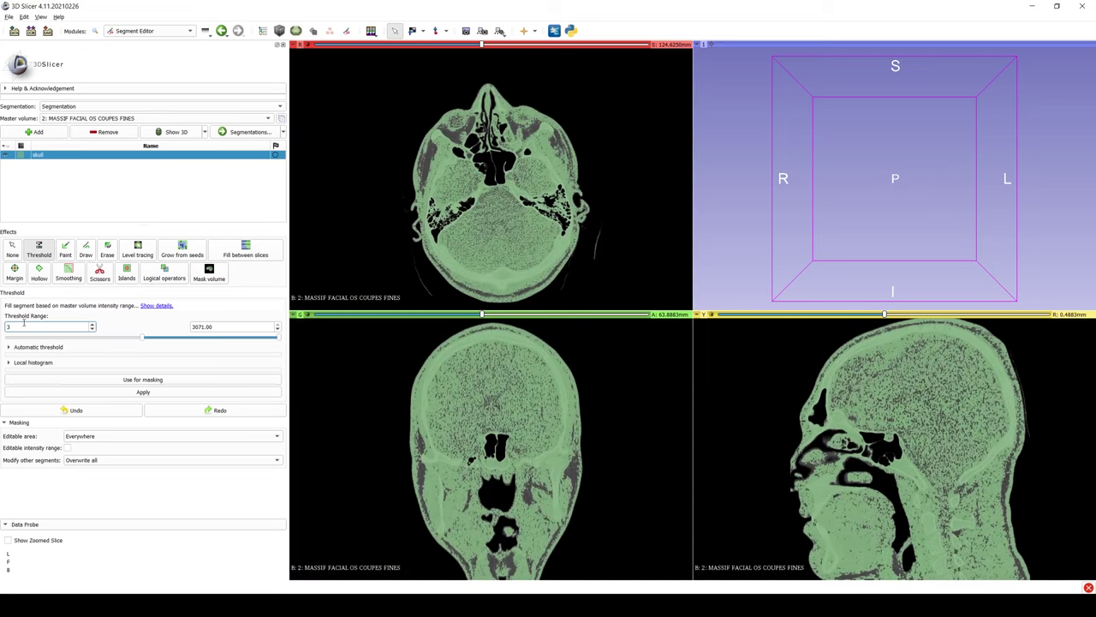
{"action": "type", "text": "50"}
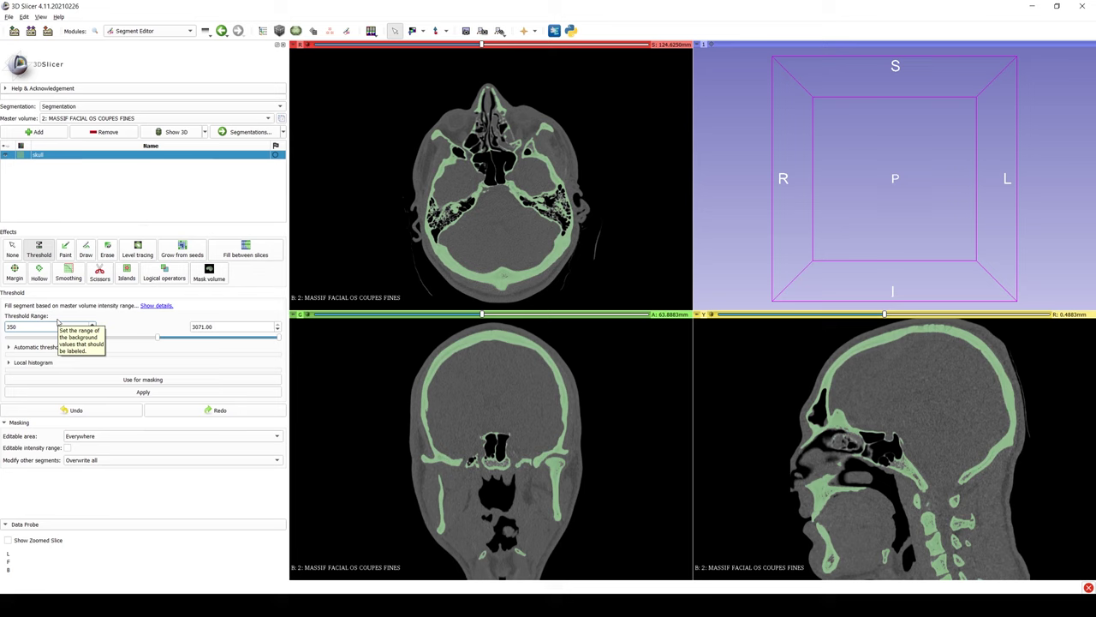
{"action": "left_click", "coordinate": [144, 392]}
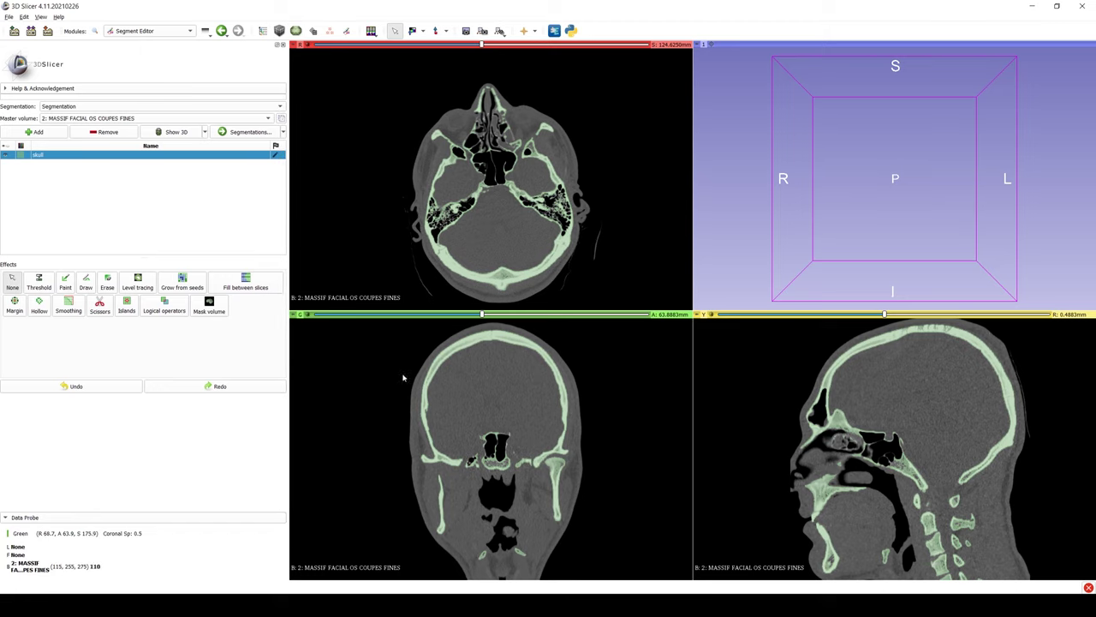
- Display the skull segment in 3D, centred in the 3D view with orthographic rendering
{"action": "left_click", "coordinate": [176, 132]}
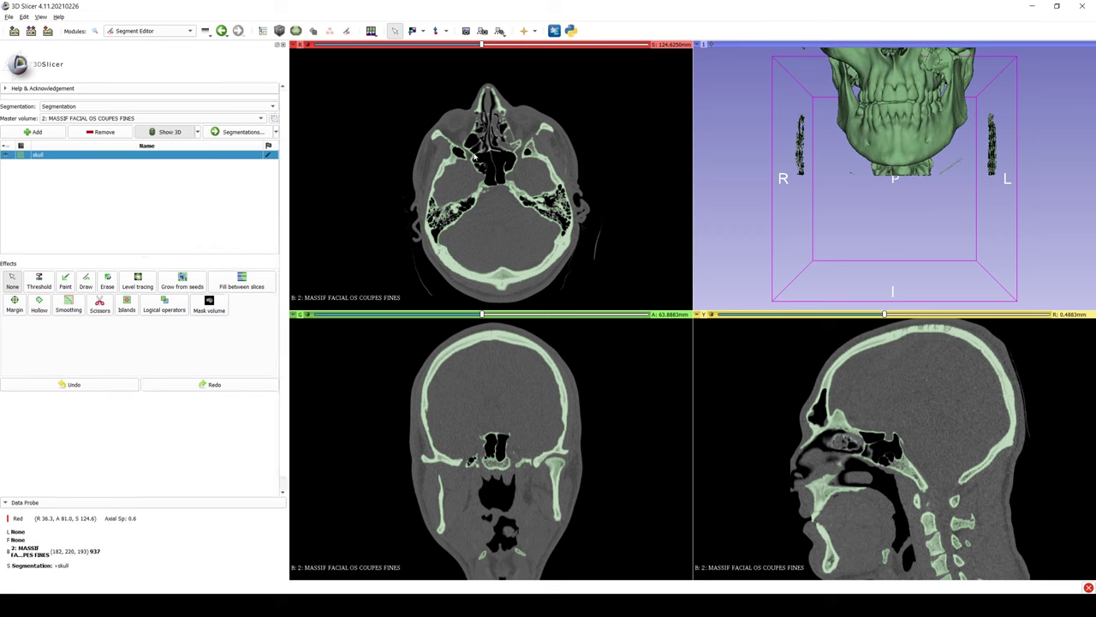
{"action": "left_click", "coordinate": [711, 44]}
{"action": "mouse_move", "coordinate": [697, 46]}
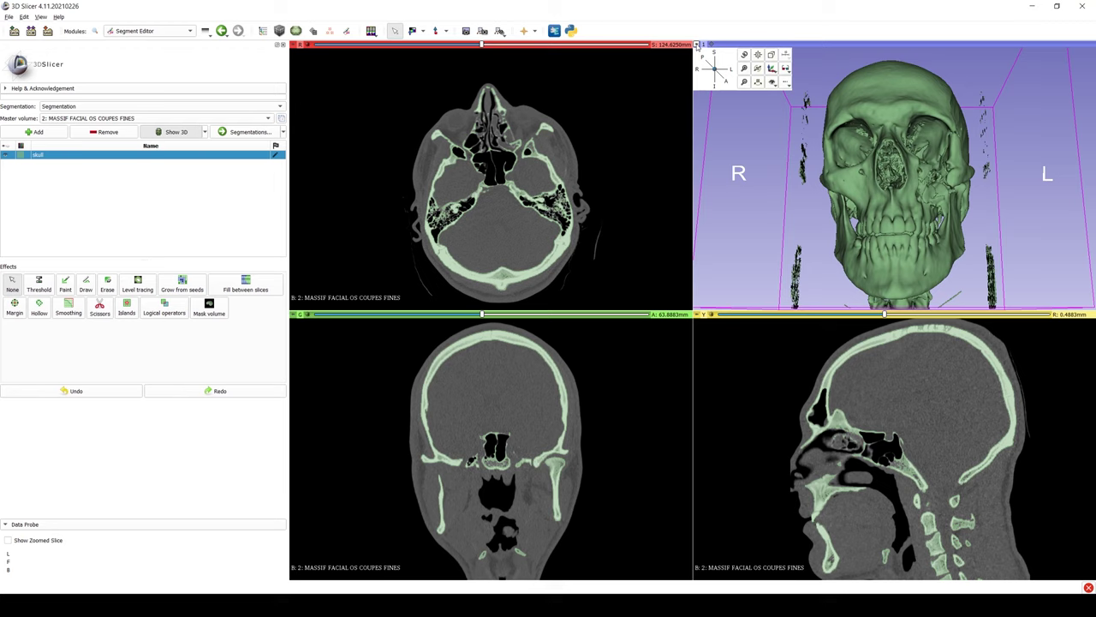
{"action": "left_click", "coordinate": [773, 56]}
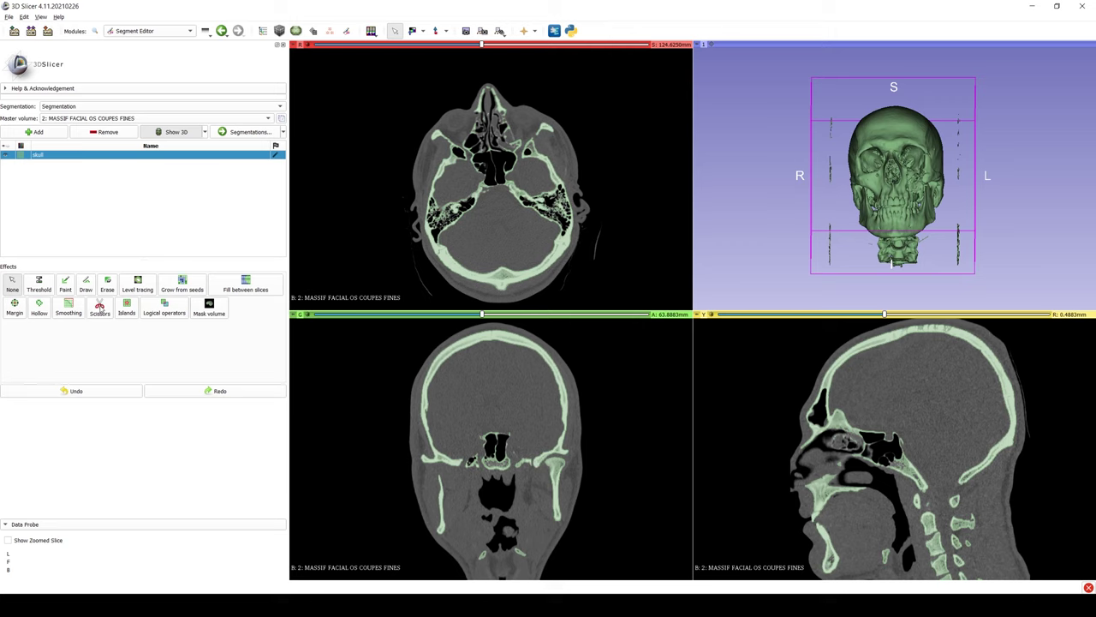
- Erase the stray artefacts on both sides of the skull in the 3D view with free-form Scissors cuts
{"action": "left_click", "coordinate": [100, 308]}
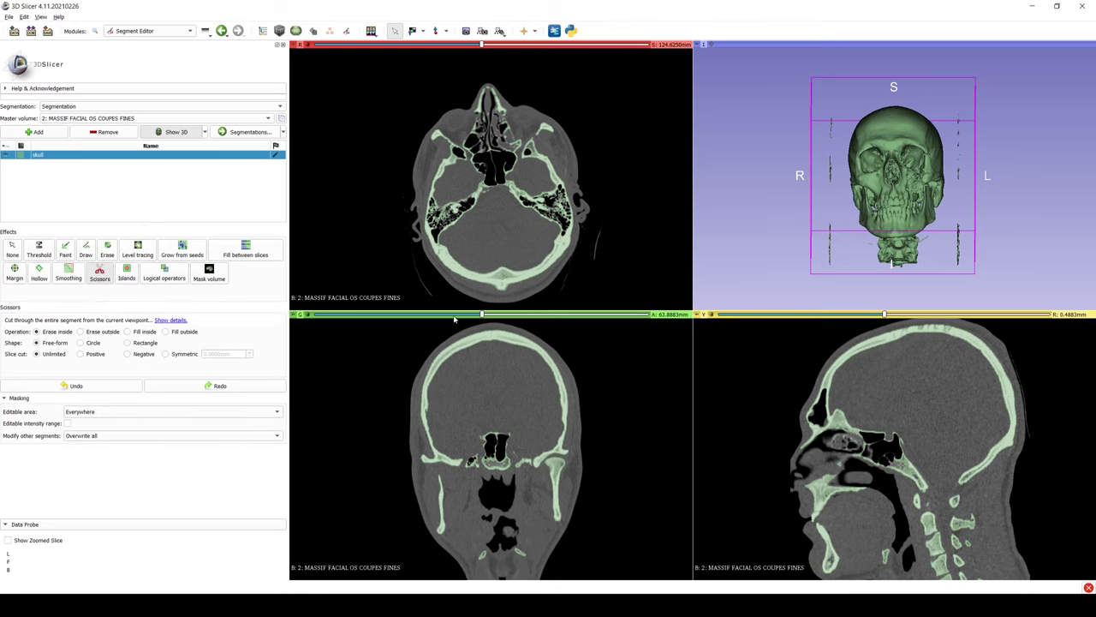
{"action": "mouse_move", "coordinate": [825, 105]}
{"action": "left_mouse_down"}
{"action": "mouse_move", "coordinate": [817, 158]}
{"action": "mouse_move", "coordinate": [834, 283]}
{"action": "mouse_move", "coordinate": [846, 247]}
{"action": "mouse_move", "coordinate": [836, 106]}
{"action": "left_mouse_up"}
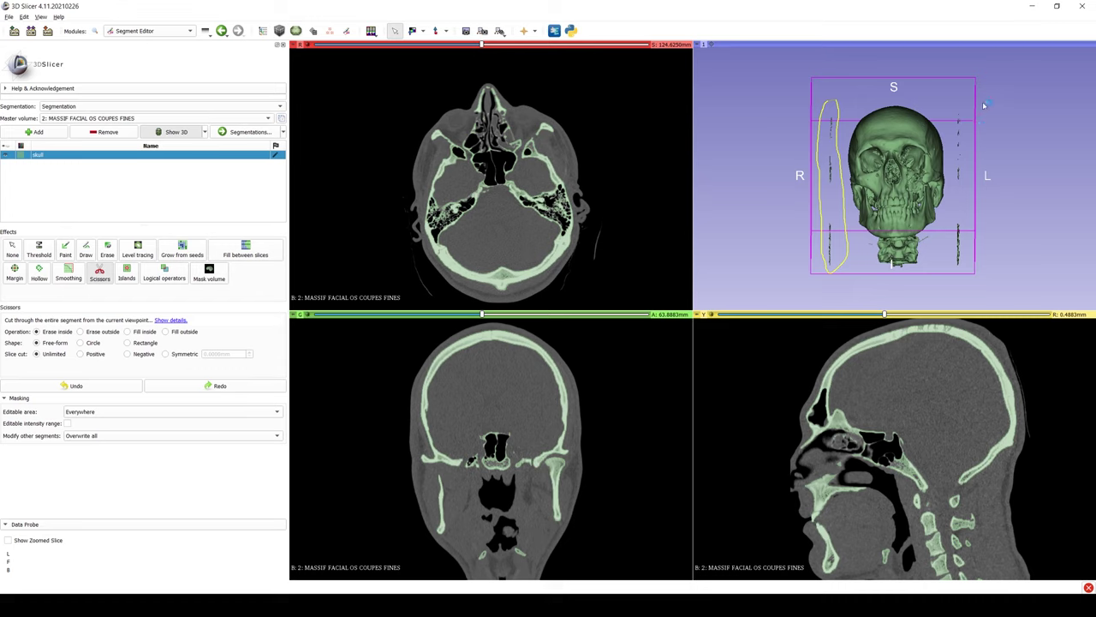
{"action": "mouse_move", "coordinate": [981, 105]}
{"action": "left_mouse_down"}
{"action": "mouse_move", "coordinate": [955, 111]}
{"action": "mouse_move", "coordinate": [947, 143]}
{"action": "mouse_move", "coordinate": [954, 255]}
{"action": "mouse_move", "coordinate": [972, 261]}
{"action": "mouse_move", "coordinate": [986, 117]}
{"action": "left_mouse_up"}
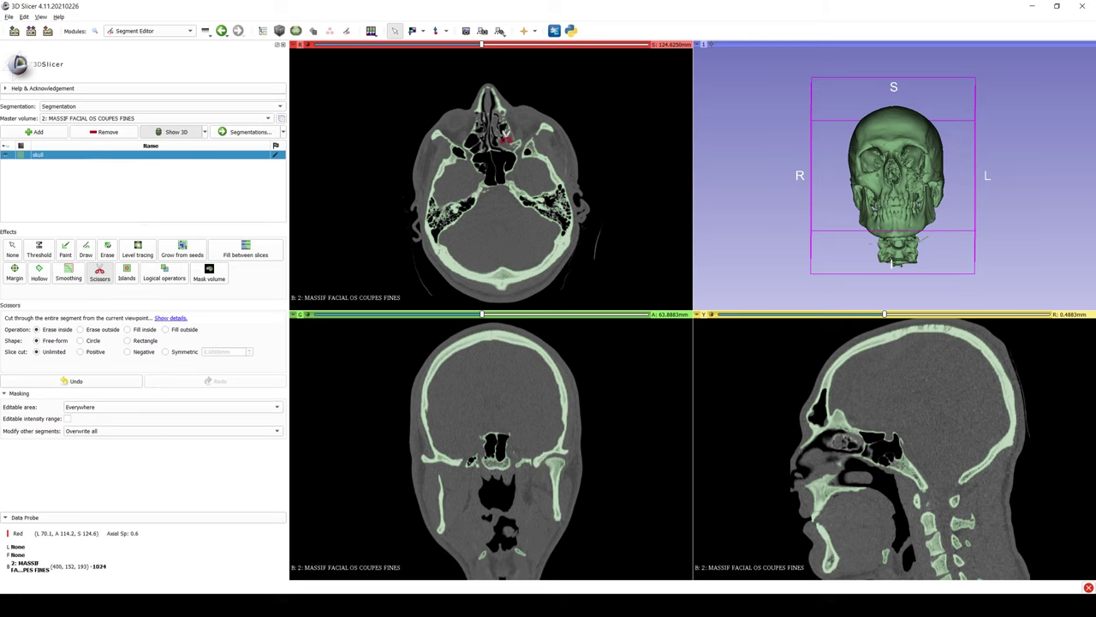
{"action": "left_click", "coordinate": [12, 255]}
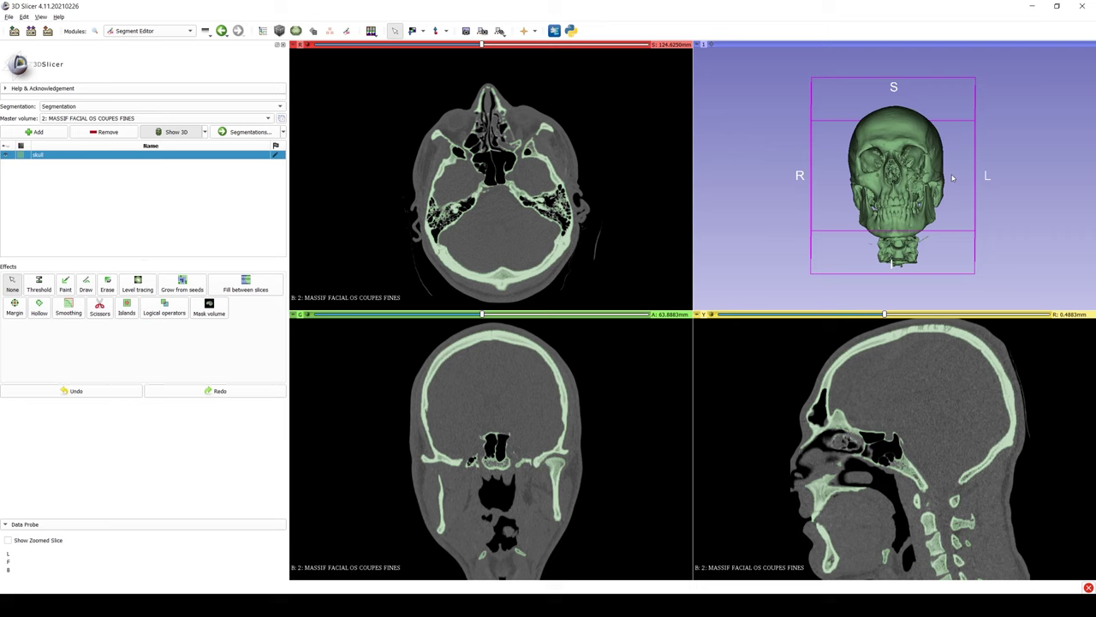
- Examine the cleaned 3D skull from several angles and distances, including the facial bones around the orbits
{"action": "left_click_drag", "start_coordinate": [956, 188], "coordinate": [919, 175]}
{"action": "right_click_drag", "start_coordinate": [920, 178], "coordinate": [944, 196]}
{"action": "scroll", "coordinate": [947, 199], "scroll_direction": "up", "scroll_amount": 3}
{"action": "scroll", "coordinate": [951, 199], "scroll_direction": "down", "scroll_amount": 3}
{"action": "scroll", "coordinate": [958, 201], "scroll_direction": "up", "scroll_amount": 3}
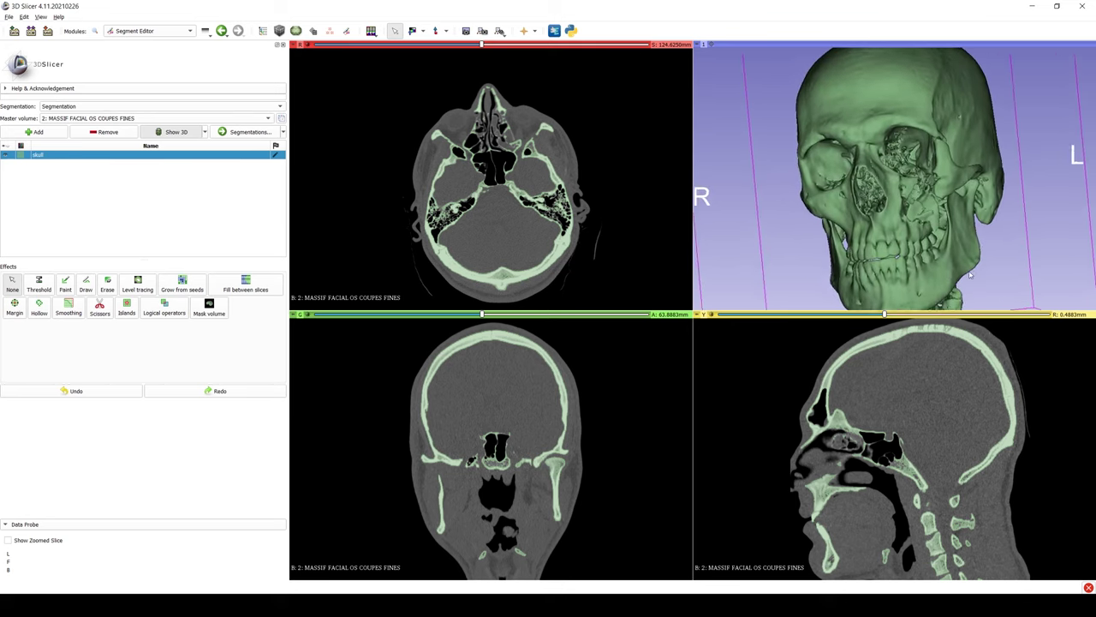
{"action": "scroll", "coordinate": [963, 203], "scroll_direction": "down", "scroll_amount": 2}
{"action": "scroll", "coordinate": [964, 205], "scroll_direction": "up", "scroll_amount": 1}
{"action": "left_click_drag", "start_coordinate": [898, 220], "coordinate": [996, 203]}
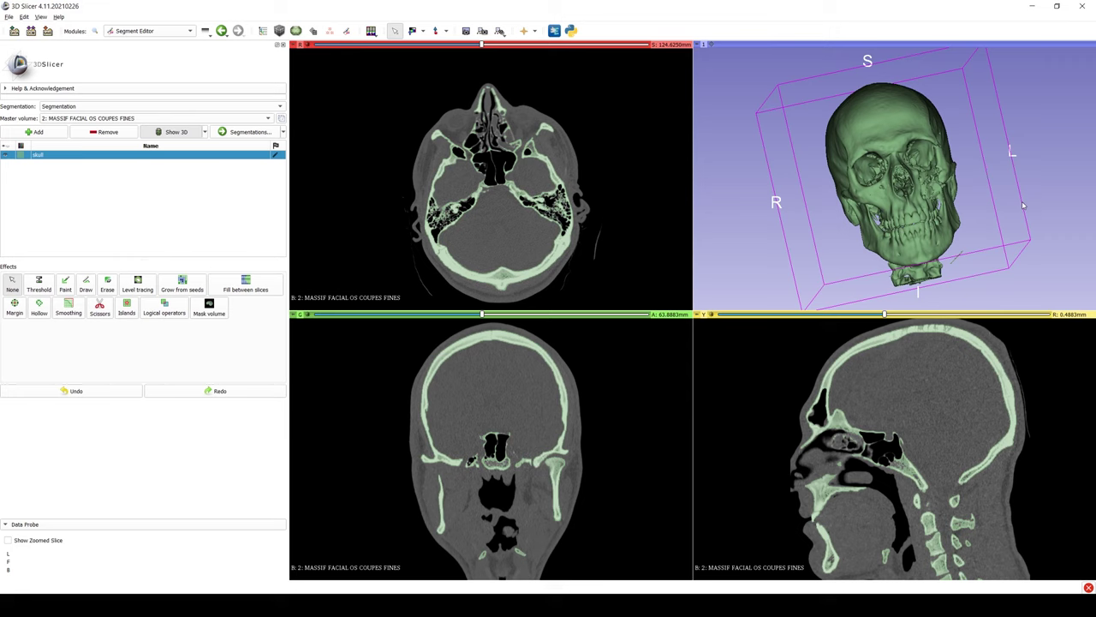
{"action": "left_click_drag", "start_coordinate": [1031, 231], "coordinate": [1011, 256]}
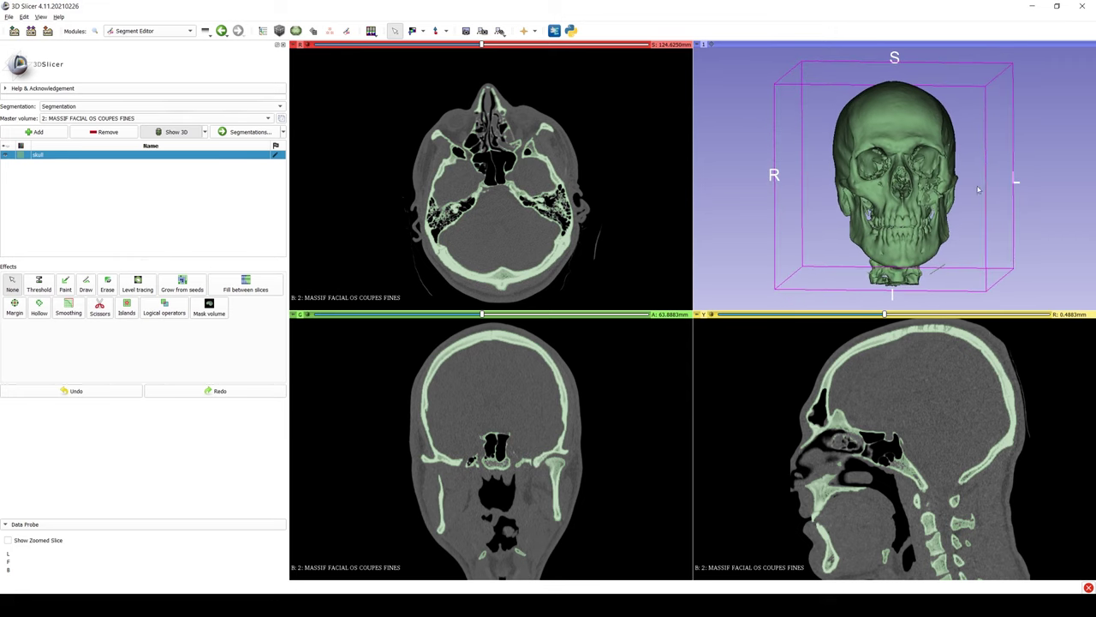
{"action": "left_click_drag", "start_coordinate": [978, 188], "coordinate": [972, 191]}
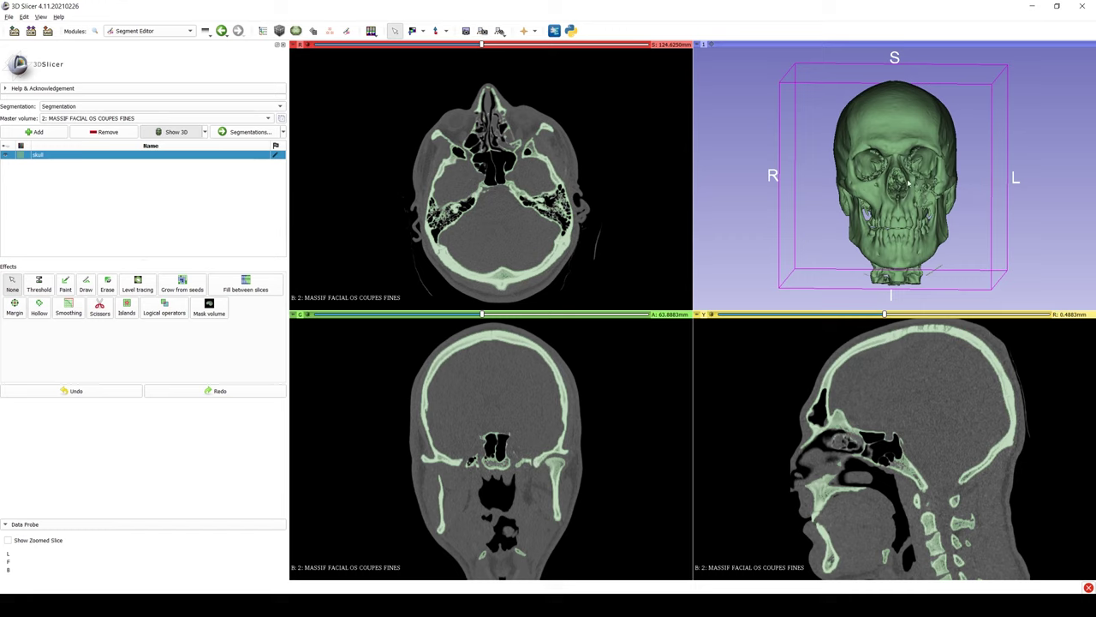
- Export the skull segment as an STL file with a size scale of 1.000 in LPS coordinates
{"action": "left_click", "coordinate": [283, 132]}
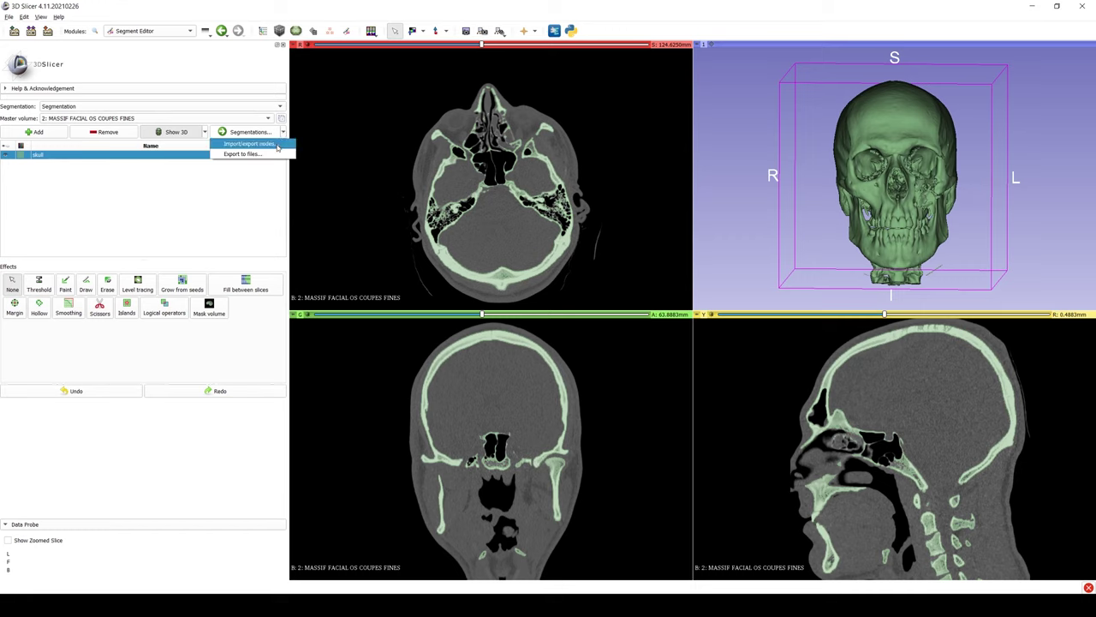
{"action": "left_click", "coordinate": [248, 154]}
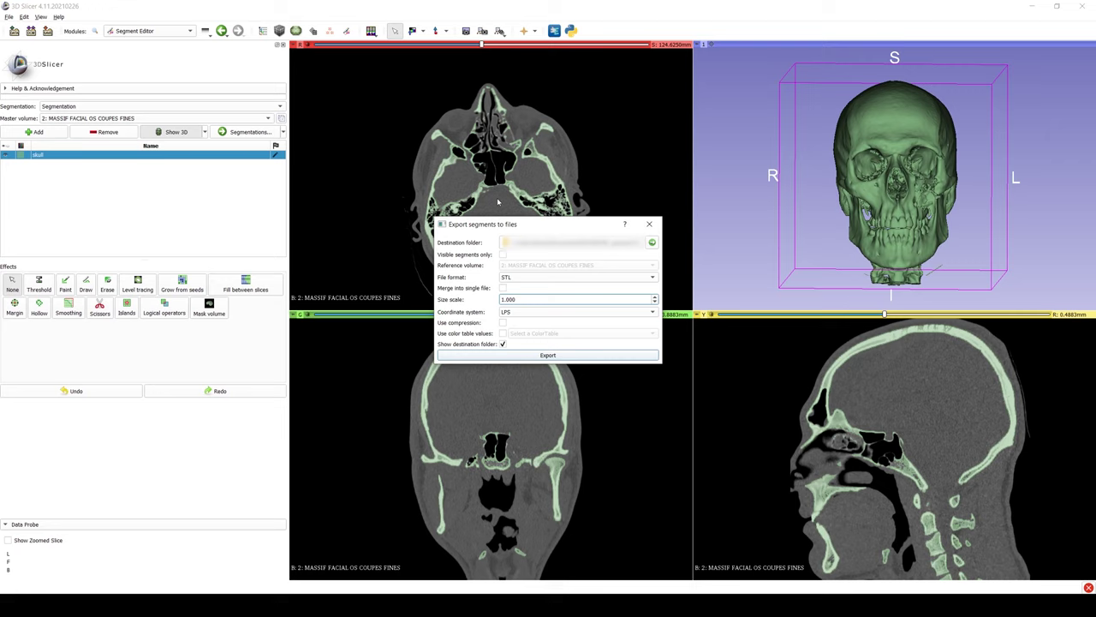
{"action": "left_click", "coordinate": [539, 276]}
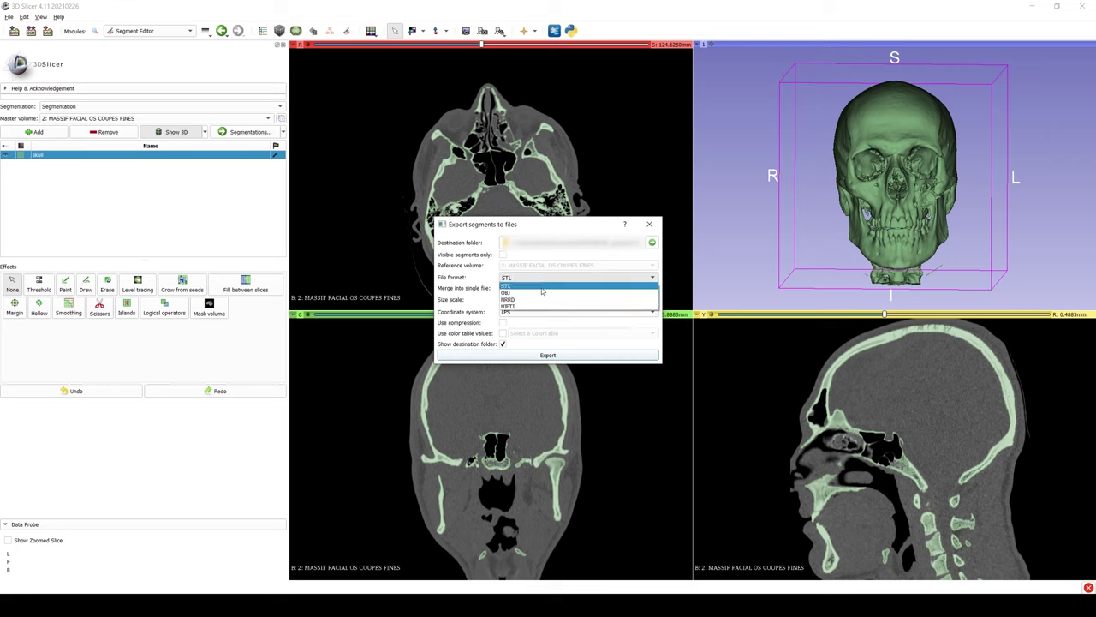
{"action": "left_click", "coordinate": [542, 286]}
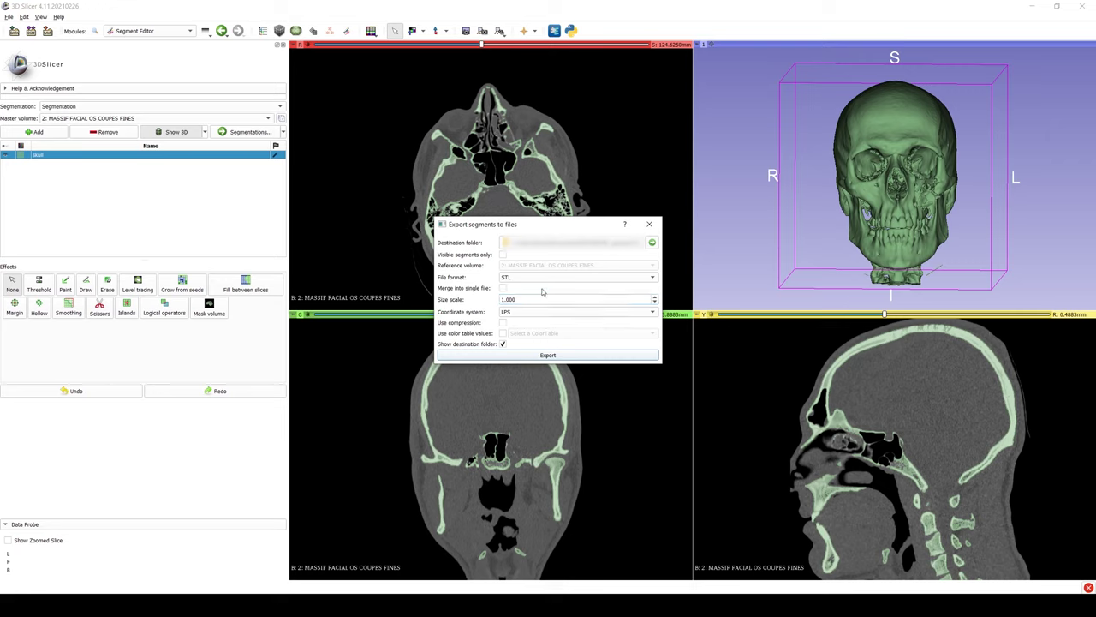
{"action": "left_click", "coordinate": [556, 353]}
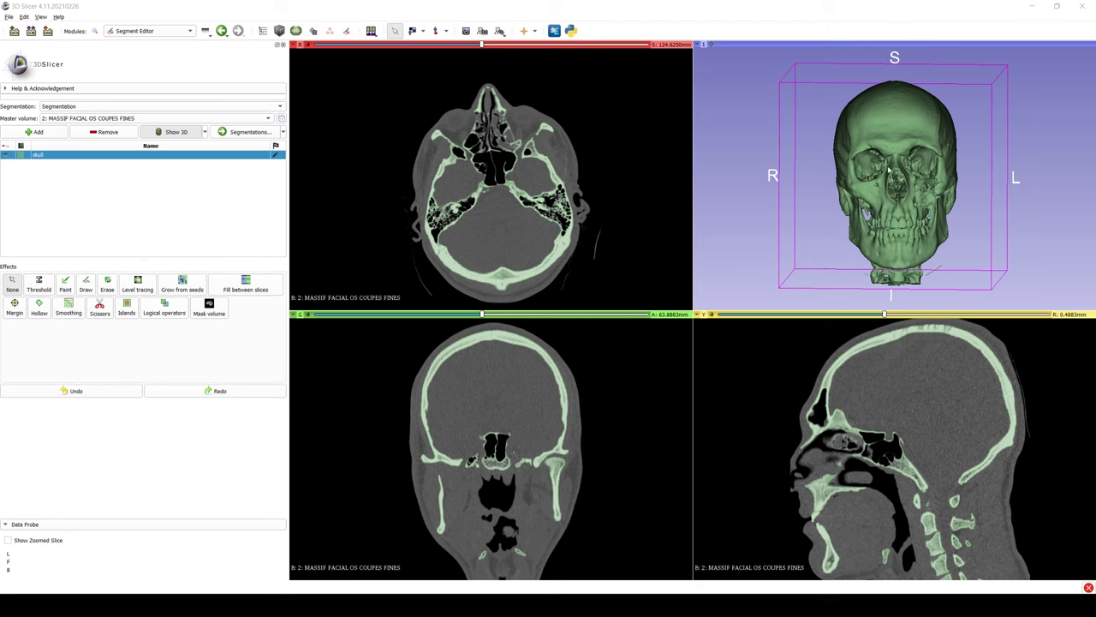
- Set up Paint with a 3% sphere brush, editing in 3D views and an editable intensity range starting at 55
{"action": "scroll", "coordinate": [889, 170], "scroll_direction": "up", "scroll_amount": 5}
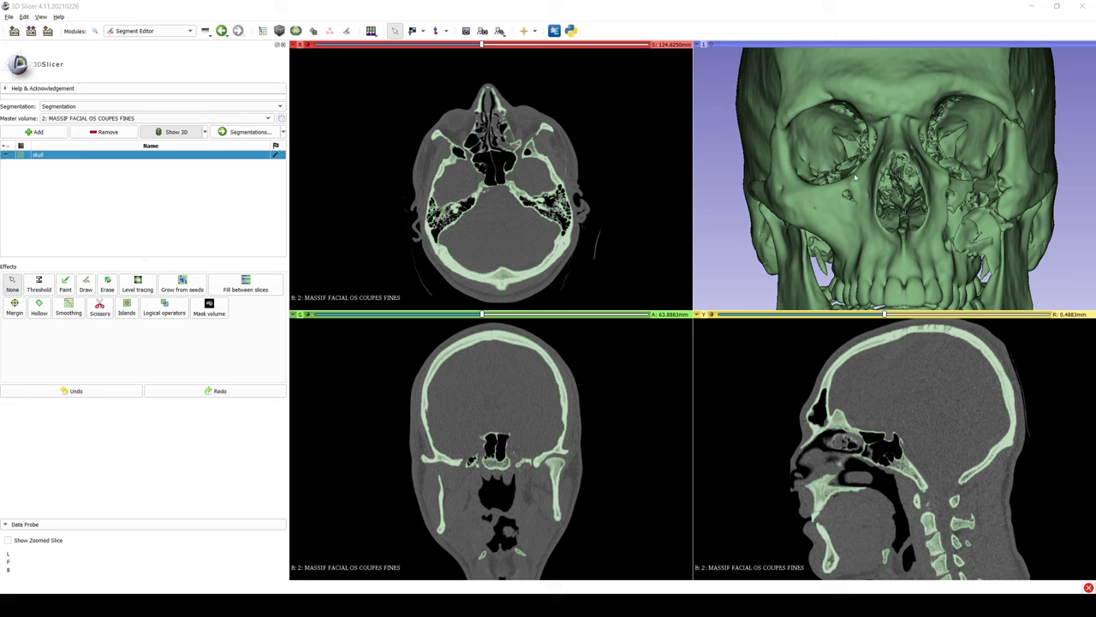
{"action": "left_click_drag", "start_coordinate": [855, 178], "coordinate": [949, 223]}
{"action": "left_click_drag", "start_coordinate": [1027, 267], "coordinate": [946, 267]}
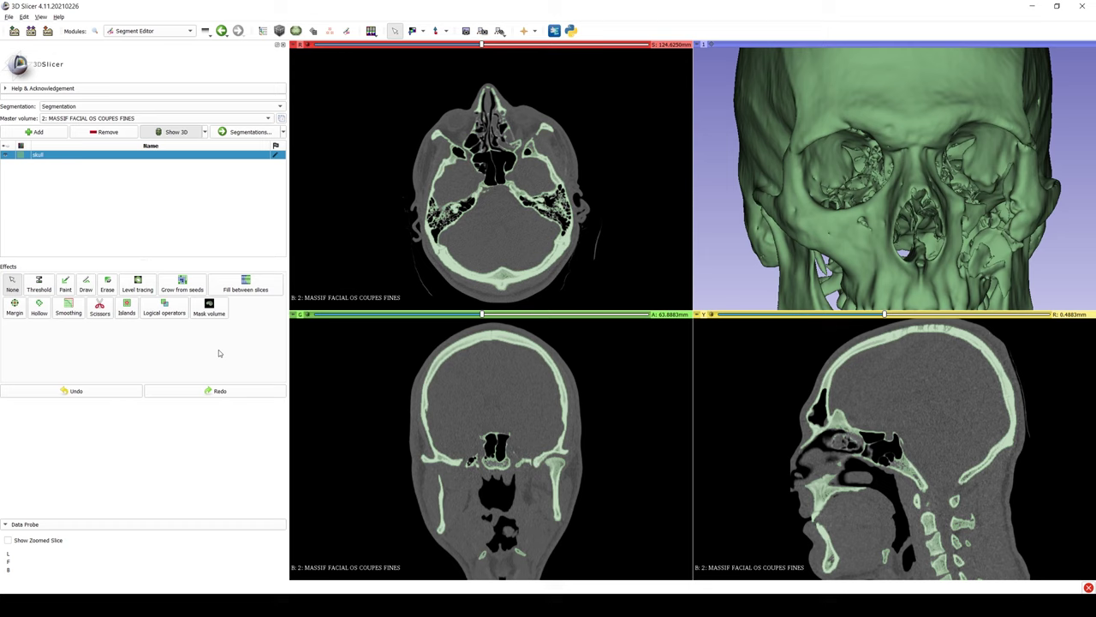
{"action": "left_click", "coordinate": [66, 286]}
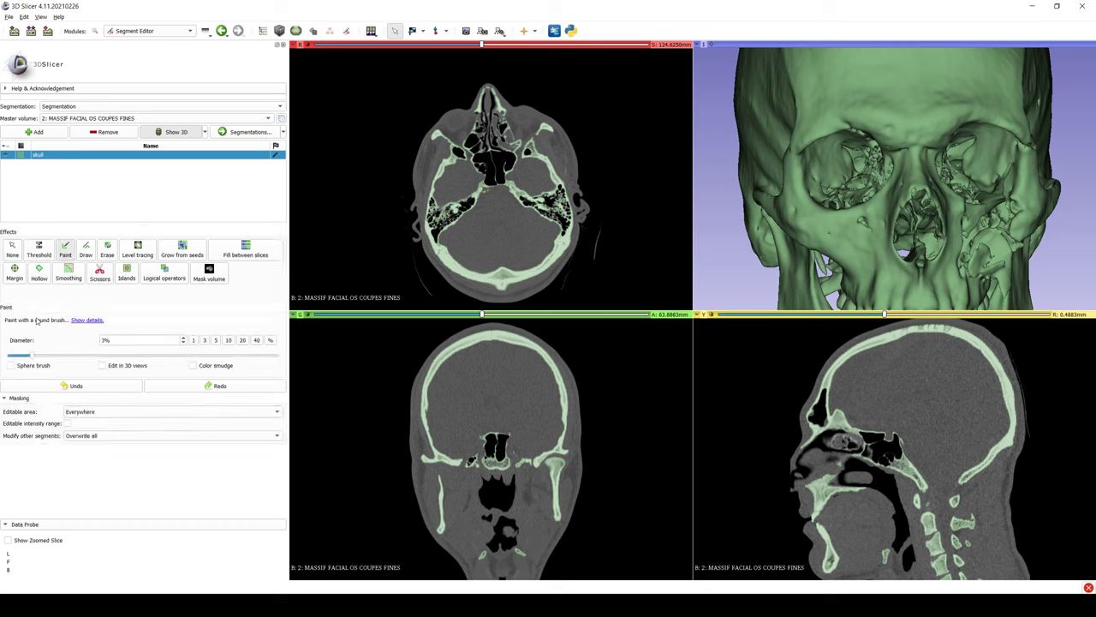
{"action": "left_click", "coordinate": [10, 366]}
{"action": "left_click", "coordinate": [67, 424]}
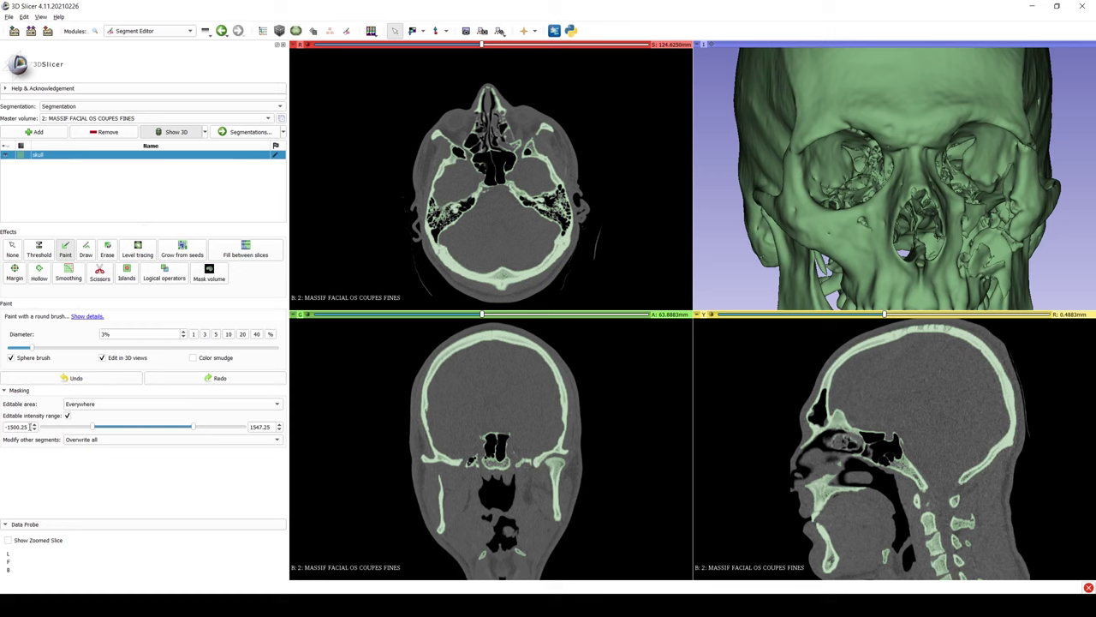
{"action": "double_click", "coordinate": [30, 426]}
{"action": "left_click_drag", "start_coordinate": [26, 427], "coordinate": [3, 426]}
{"action": "type", "text": "55"}
{"action": "double_click", "coordinate": [26, 428]}
- Paint the thin bone along the right orbit's floor and medial wall in an enlarged coronal slice through the orbits
{"action": "left_click_drag", "start_coordinate": [482, 315], "coordinate": [538, 318]}
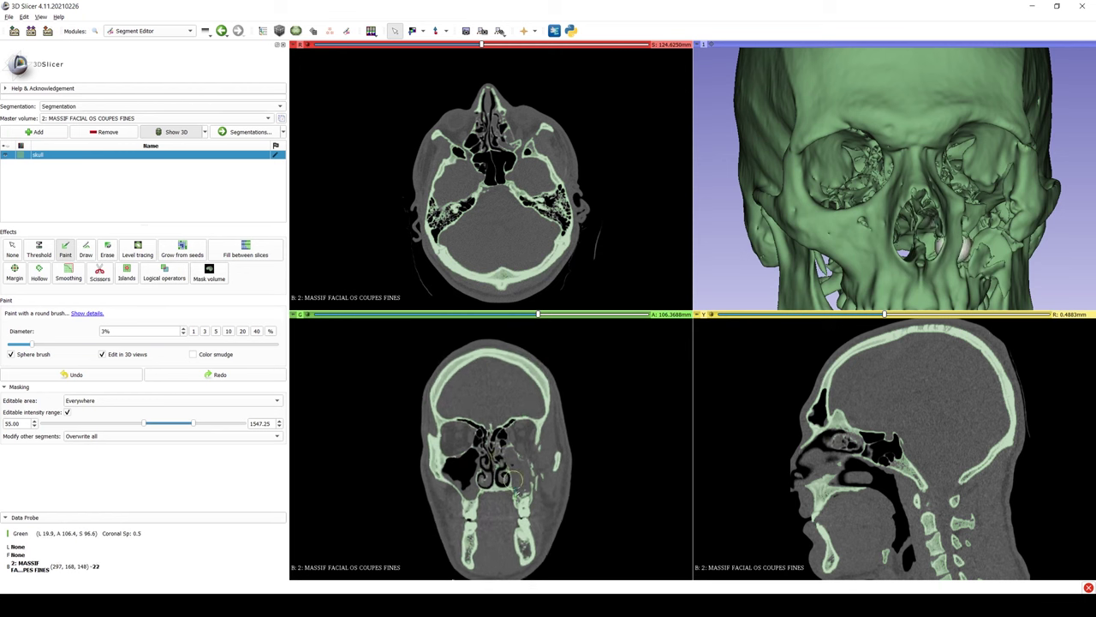
{"action": "right_click_drag", "start_coordinate": [504, 353], "coordinate": [497, 421]}
{"action": "scroll", "coordinate": [495, 398], "scroll_direction": "up", "scroll_amount": 4, "text": "ctrl"}
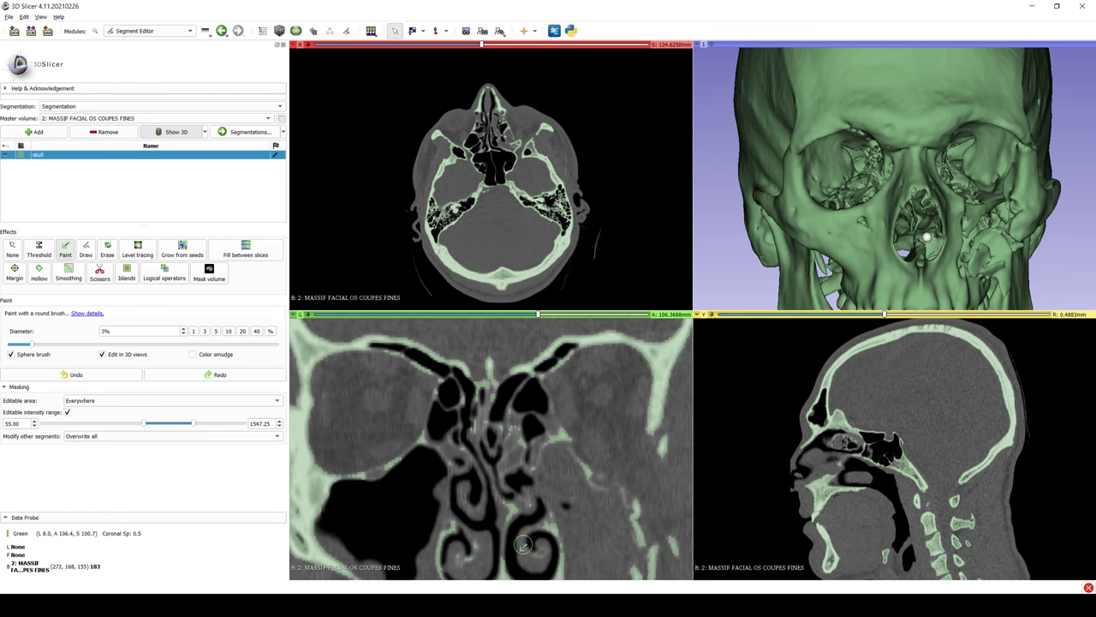
{"action": "left_click", "coordinate": [14, 249]}
{"action": "mouse_move", "coordinate": [824, 179]}
{"action": "left_mouse_down"}
{"action": "mouse_move", "coordinate": [871, 173]}
{"action": "mouse_move", "coordinate": [864, 183]}
{"action": "left_mouse_up"}
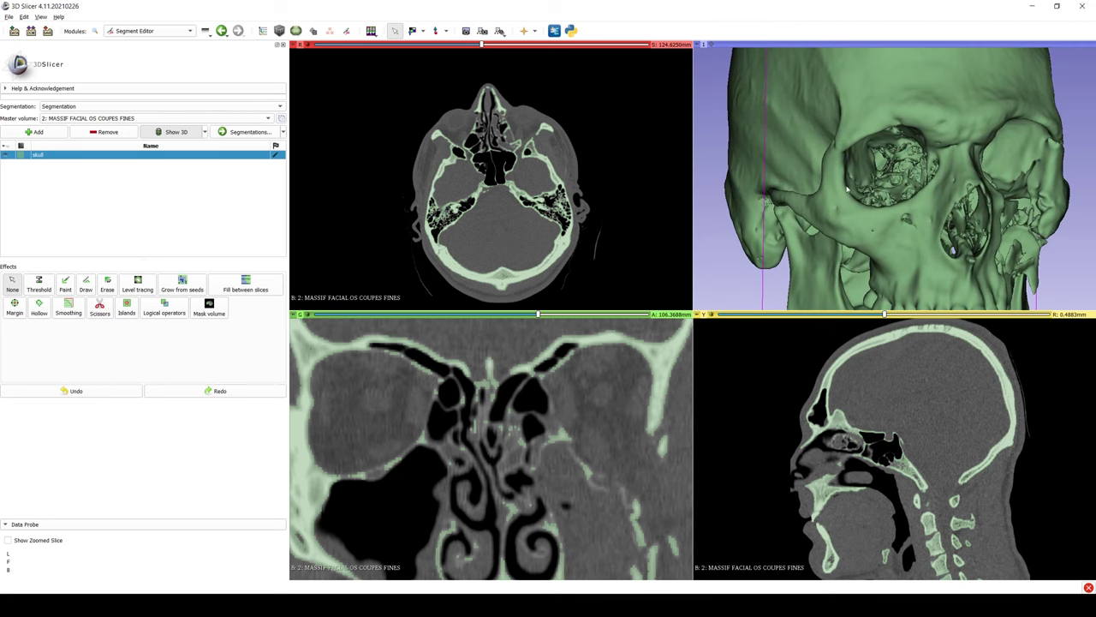
{"action": "left_click", "coordinate": [65, 285]}
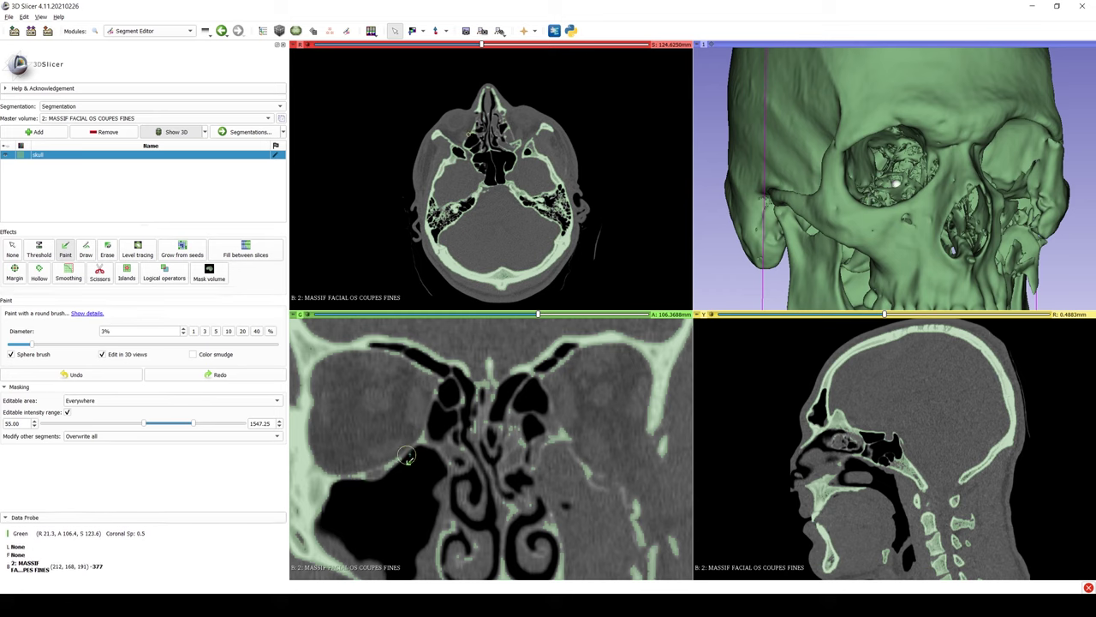
{"action": "mouse_move", "coordinate": [407, 456]}
{"action": "left_mouse_down"}
{"action": "mouse_move", "coordinate": [452, 384]}
{"action": "mouse_move", "coordinate": [439, 398]}
{"action": "left_mouse_up"}
- Hide the 3D model and paint the right orbit's roof, medial wall and floor in the same coronal slice
{"action": "left_click", "coordinate": [187, 134]}
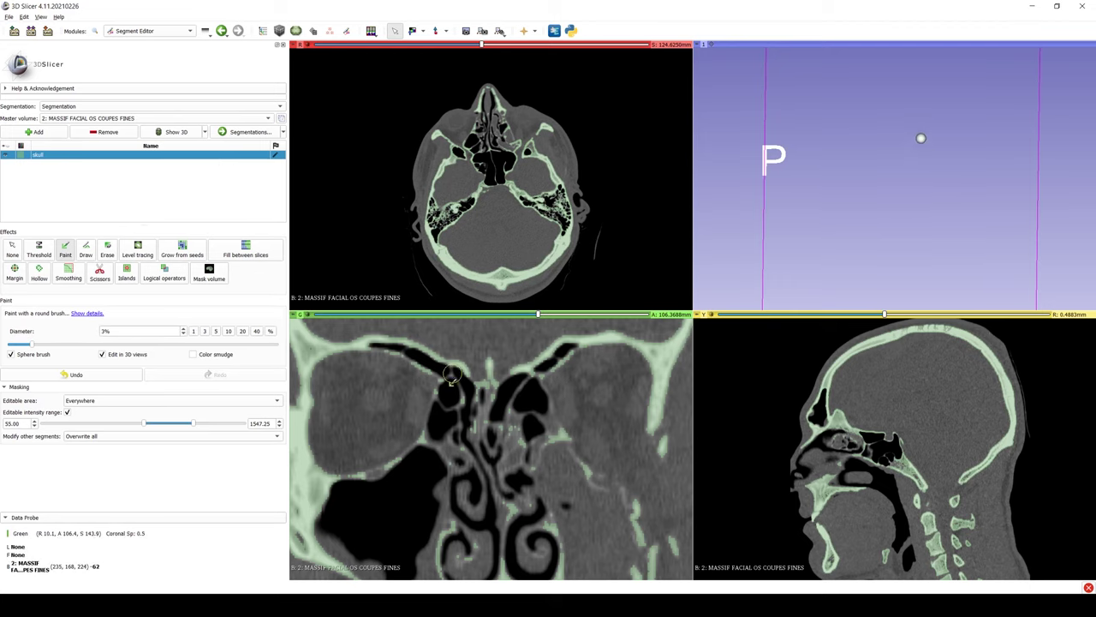
{"action": "left_click_drag", "start_coordinate": [451, 374], "coordinate": [365, 344]}
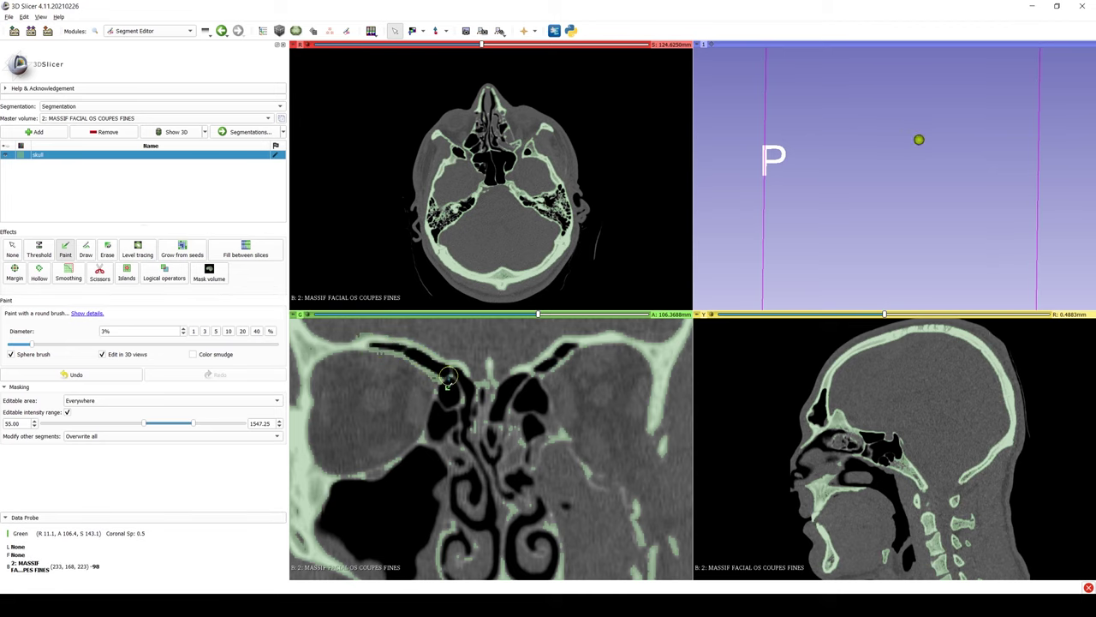
{"action": "mouse_move", "coordinate": [448, 377]}
{"action": "left_mouse_down"}
{"action": "mouse_move", "coordinate": [397, 462]}
{"action": "mouse_move", "coordinate": [334, 477]}
{"action": "left_mouse_up"}
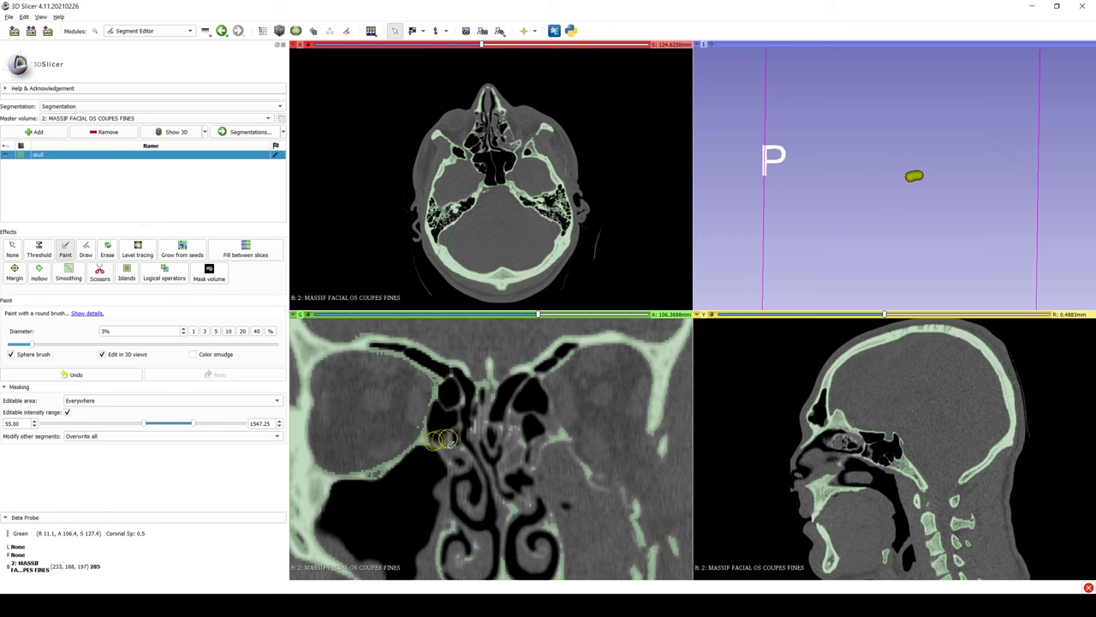
{"action": "left_click_drag", "start_coordinate": [443, 439], "coordinate": [444, 438]}
- Paint the right orbit's roof and medial wall in the coronal slices further back and undo the last stroke
{"action": "scroll", "coordinate": [439, 438], "scroll_direction": "down", "scroll_amount": 4}
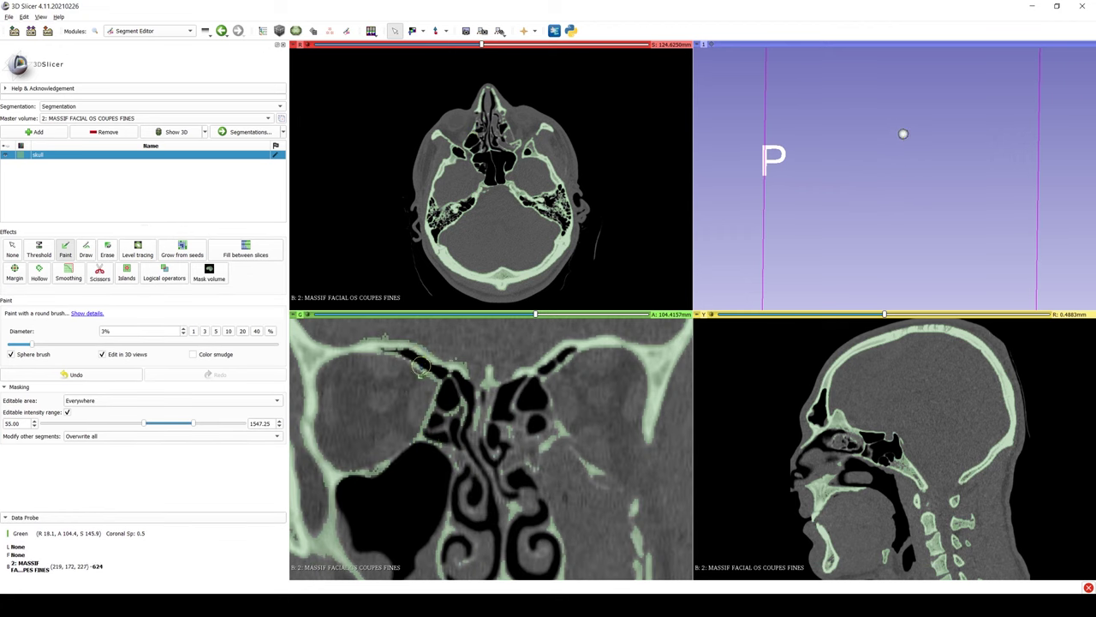
{"action": "left_click_drag", "start_coordinate": [419, 363], "coordinate": [390, 349]}
{"action": "mouse_move", "coordinate": [420, 445]}
{"action": "left_mouse_down"}
{"action": "mouse_move", "coordinate": [382, 464]}
{"action": "mouse_move", "coordinate": [433, 423]}
{"action": "mouse_move", "coordinate": [448, 374]}
{"action": "mouse_move", "coordinate": [399, 350]}
{"action": "left_mouse_up"}
{"action": "scroll", "coordinate": [423, 479], "scroll_direction": "down", "scroll_amount": 3}
{"action": "key", "text": "ctrl+z"}
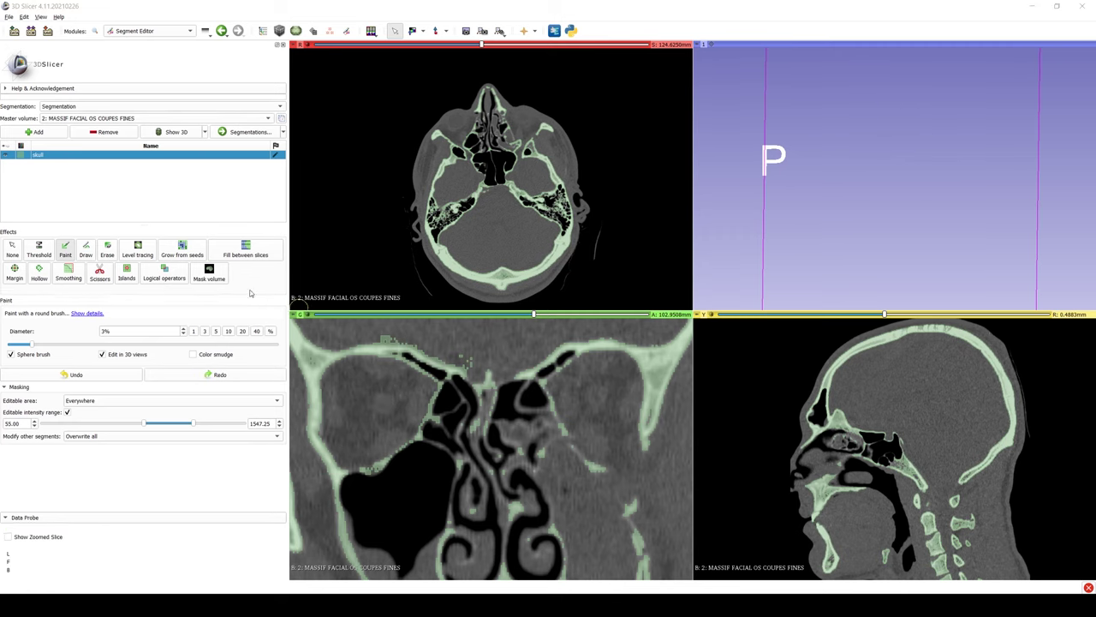
- Erase the stray painted patches above the right orbital roof and beside the midline in the coronal slice
{"action": "left_click", "coordinate": [107, 250]}
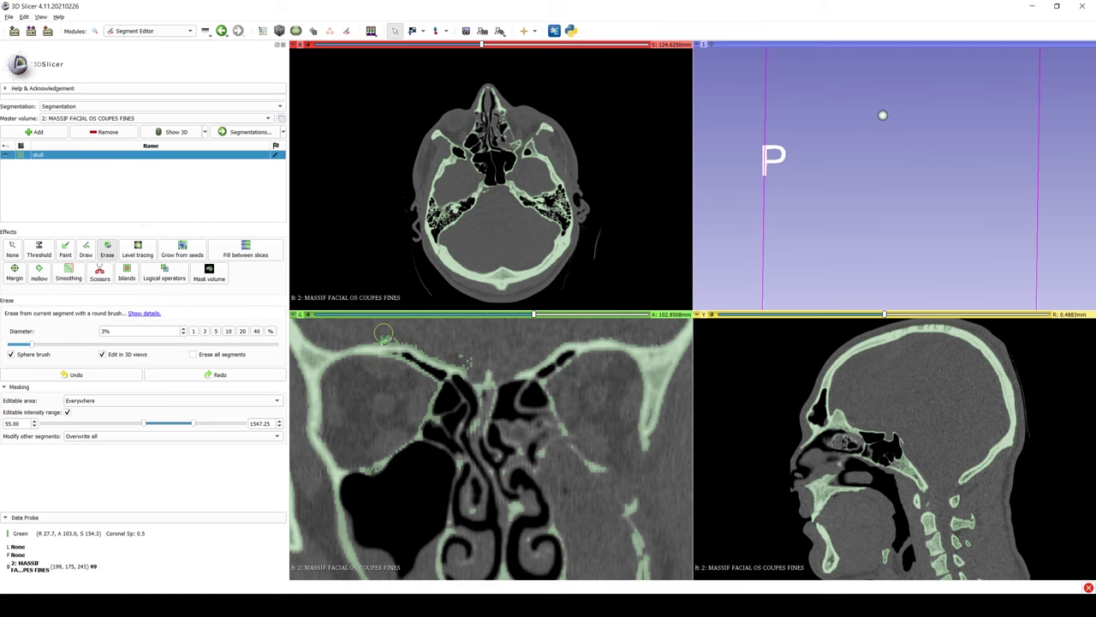
{"action": "left_click_drag", "start_coordinate": [387, 333], "coordinate": [407, 335]}
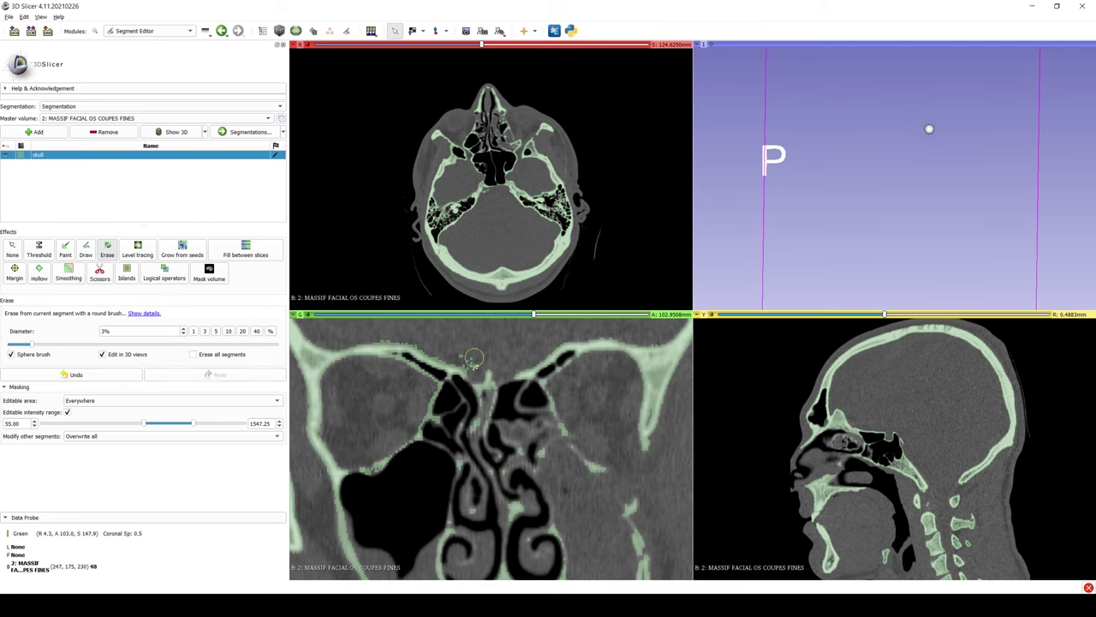
{"action": "left_click_drag", "start_coordinate": [477, 365], "coordinate": [465, 360]}
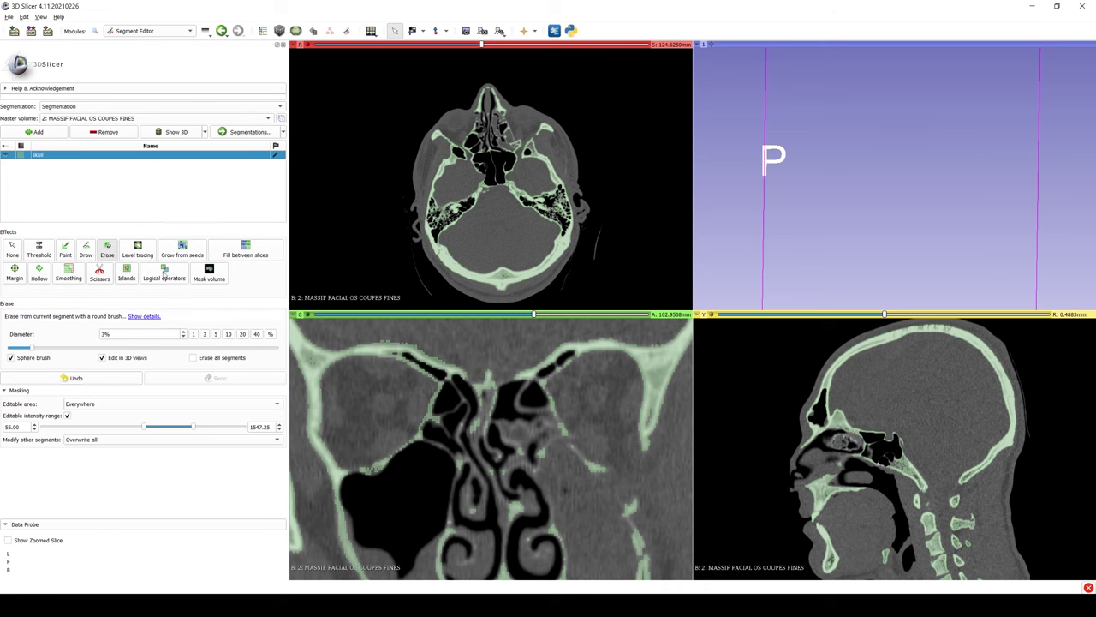
- Paint the right orbit's floor and medial wall across coronal slices further forward, and show the skull in 3D again
{"action": "left_click", "coordinate": [66, 250]}
{"action": "scroll", "coordinate": [368, 463], "scroll_direction": "up", "scroll_amount": 4}
{"action": "mouse_move", "coordinate": [366, 471]}
{"action": "left_mouse_down"}
{"action": "mouse_move", "coordinate": [447, 392]}
{"action": "mouse_move", "coordinate": [435, 419]}
{"action": "mouse_move", "coordinate": [462, 469]}
{"action": "mouse_move", "coordinate": [431, 464]}
{"action": "left_mouse_up"}
{"action": "scroll", "coordinate": [442, 420], "scroll_direction": "up", "scroll_amount": 4}
{"action": "scroll", "coordinate": [428, 402], "scroll_direction": "up", "scroll_amount": 6}
{"action": "scroll", "coordinate": [457, 411], "scroll_direction": "up", "scroll_amount": 4}
{"action": "scroll", "coordinate": [454, 432], "scroll_direction": "up", "scroll_amount": 4}
{"action": "scroll", "coordinate": [436, 459], "scroll_direction": "up", "scroll_amount": 4}
{"action": "scroll", "coordinate": [382, 508], "scroll_direction": "up", "scroll_amount": 3}
{"action": "left_click_drag", "start_coordinate": [441, 402], "coordinate": [443, 449]}
{"action": "scroll", "coordinate": [466, 390], "scroll_direction": "up", "scroll_amount": 4}
{"action": "scroll", "coordinate": [489, 470], "scroll_direction": "up", "scroll_amount": 3}
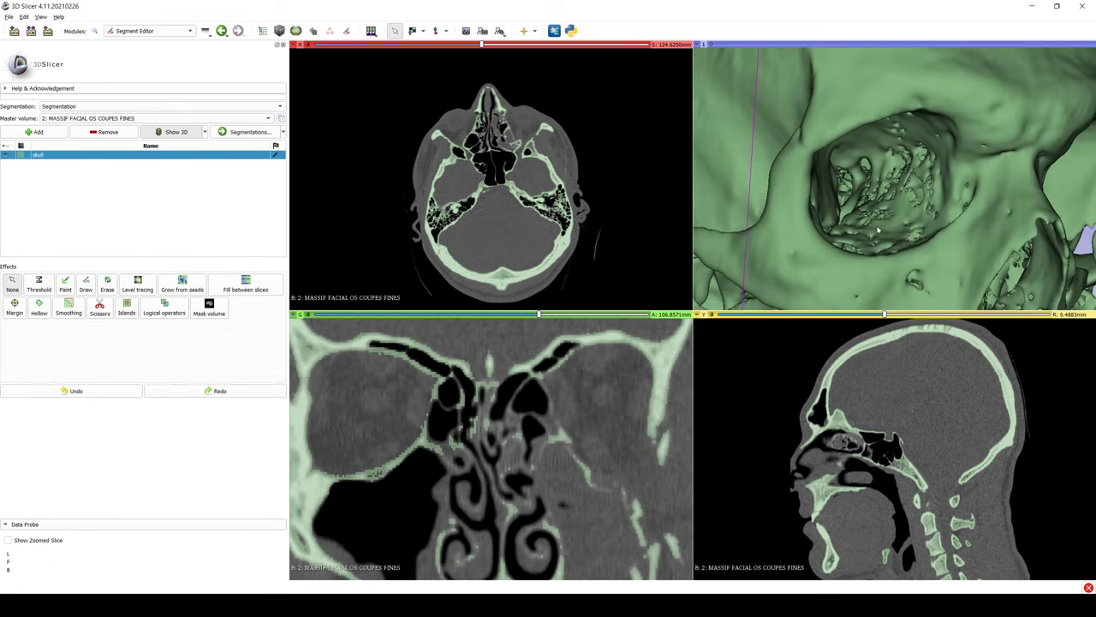
{"action": "left_click_drag", "start_coordinate": [877, 230], "coordinate": [927, 214]}
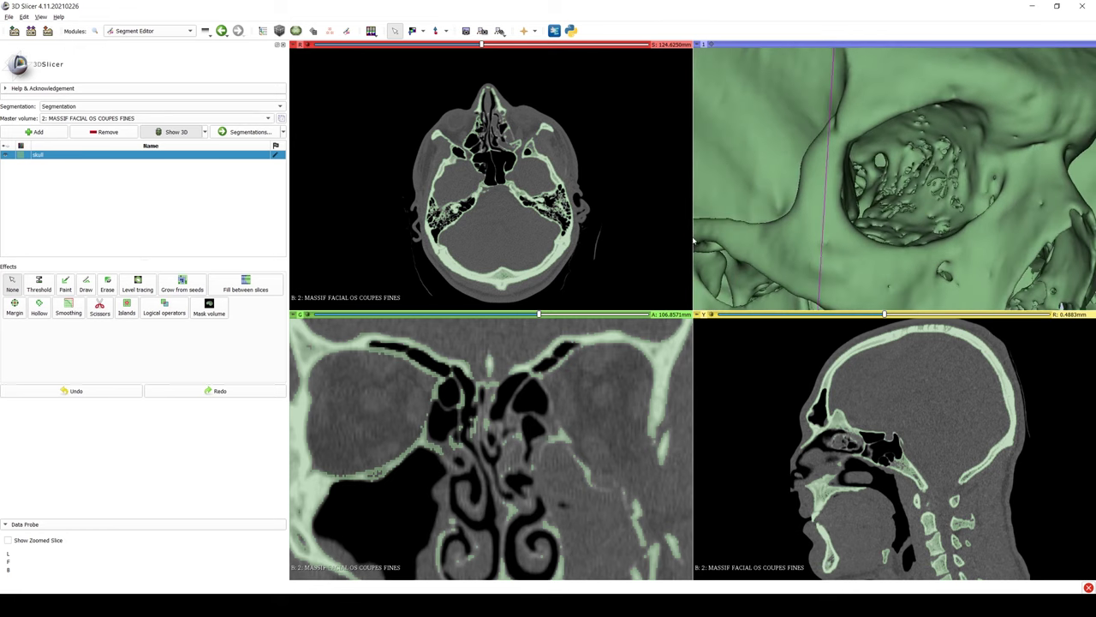
- Smooth the skull segment with the Closing (fill holes) method and a 1.00 mm kernel
{"action": "left_click", "coordinate": [68, 310]}
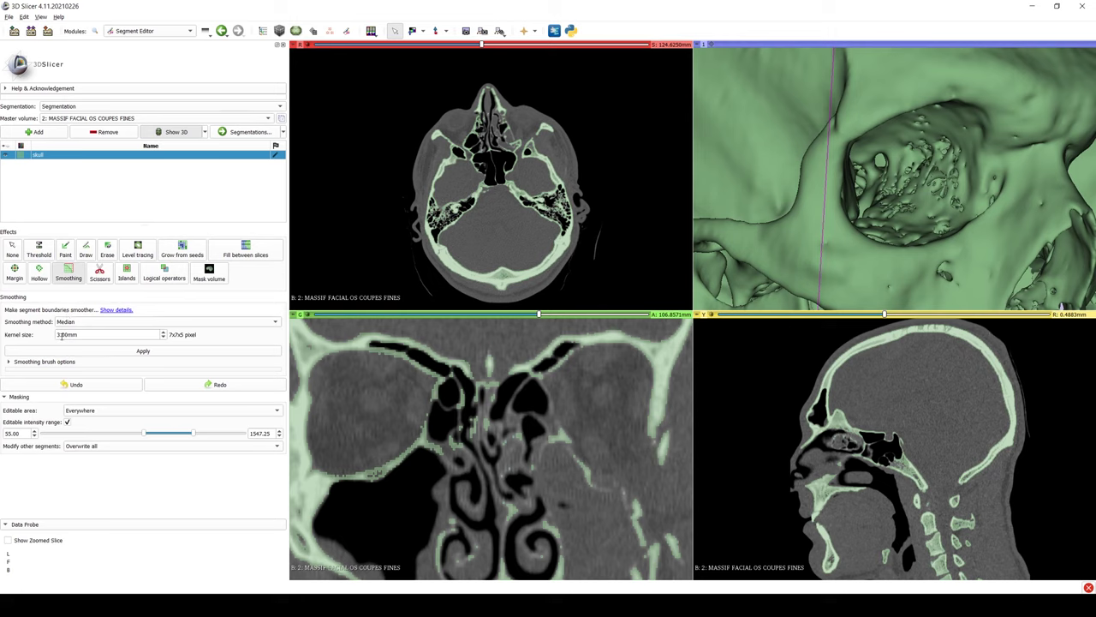
{"action": "left_click", "coordinate": [58, 334]}
{"action": "left_click", "coordinate": [78, 322]}
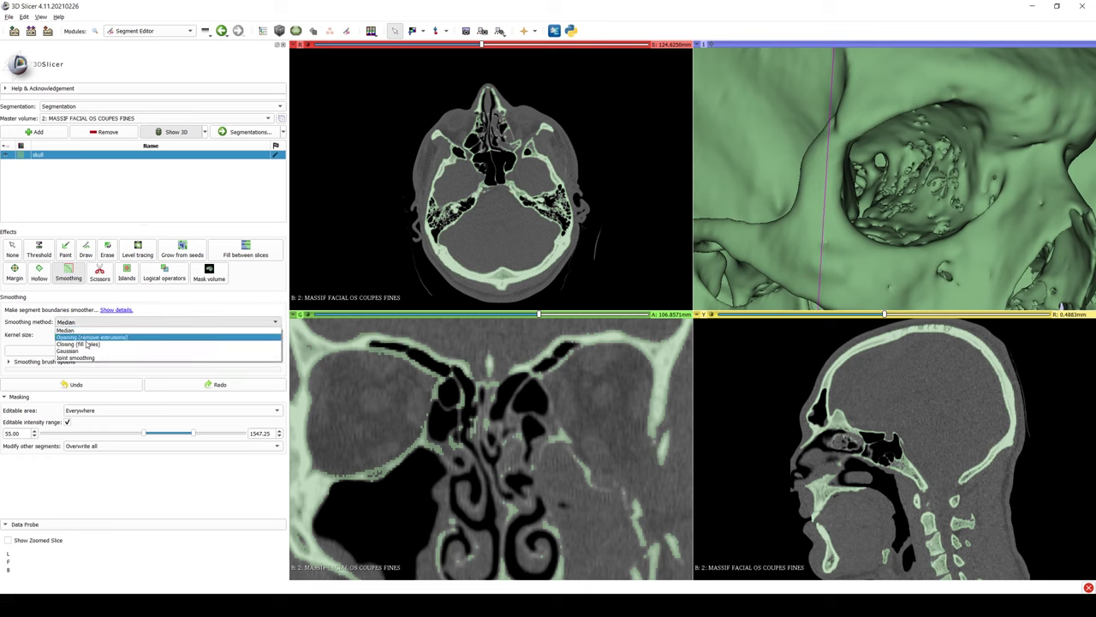
{"action": "left_click", "coordinate": [88, 344]}
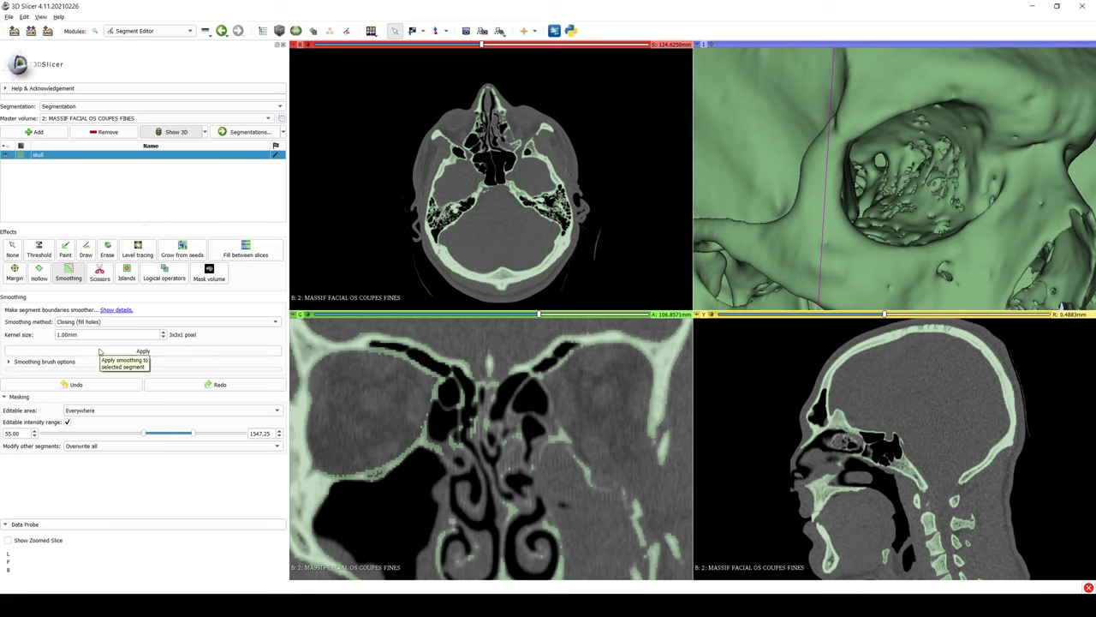
{"action": "left_click", "coordinate": [99, 349]}
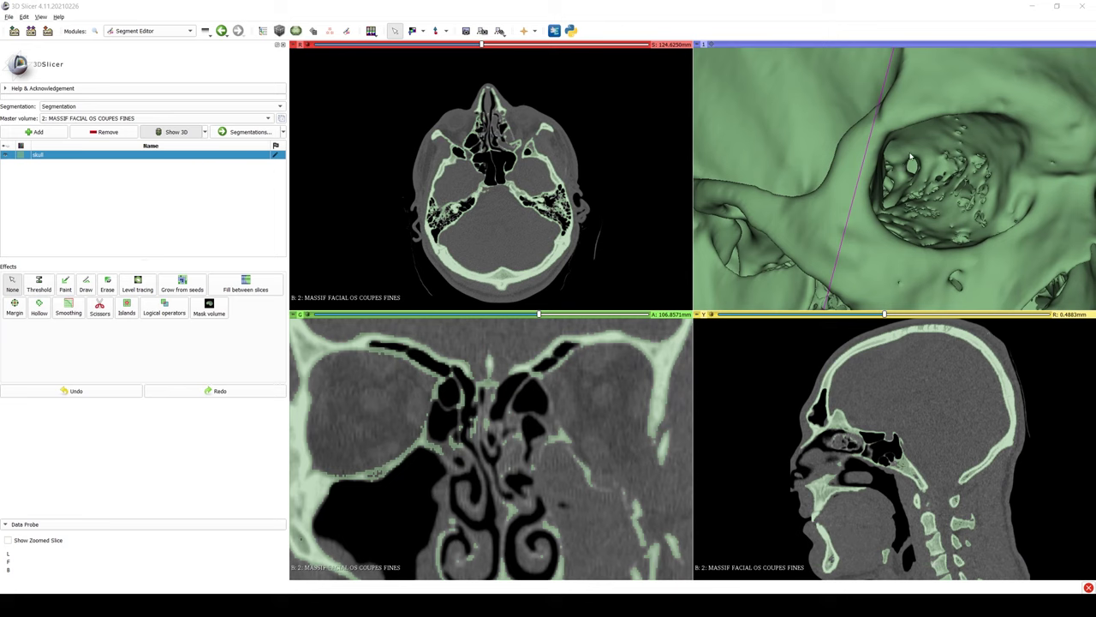
- Export the repaired and smoothed skull segment to a file in STL format
{"action": "left_click_drag", "start_coordinate": [910, 176], "coordinate": [899, 190]}
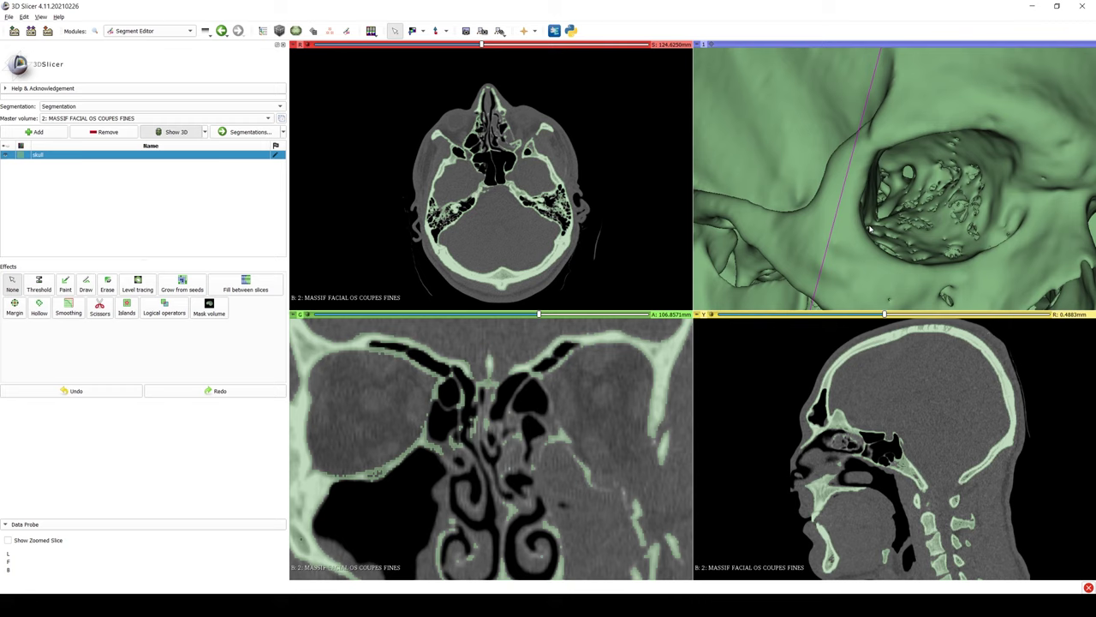
{"action": "left_click", "coordinate": [284, 133]}
{"action": "left_click", "coordinate": [270, 154]}
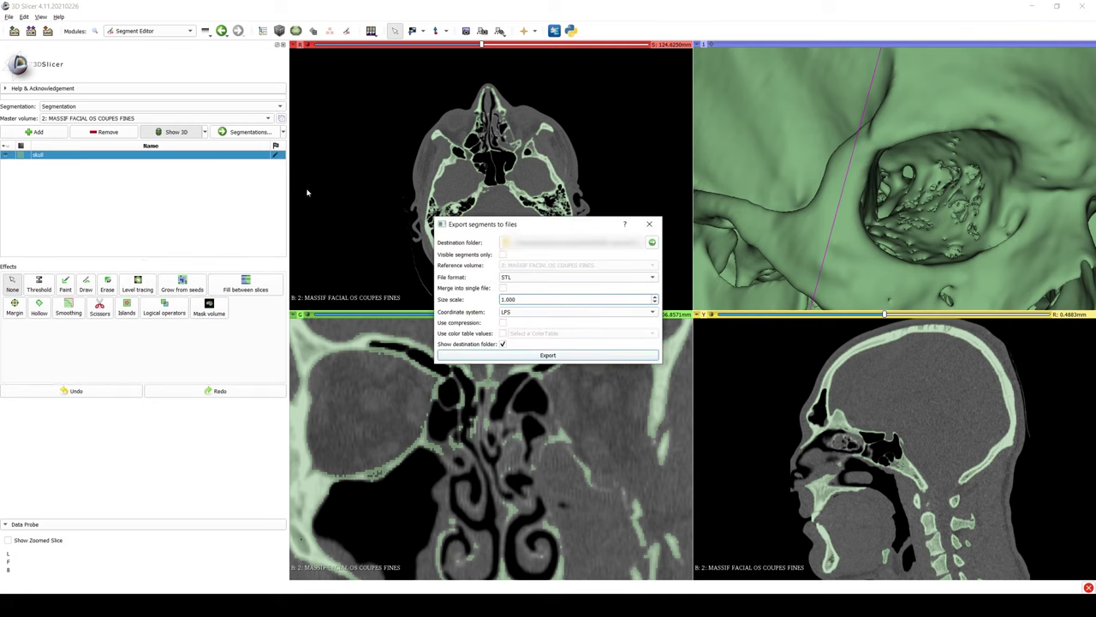
{"action": "left_click", "coordinate": [559, 356]}
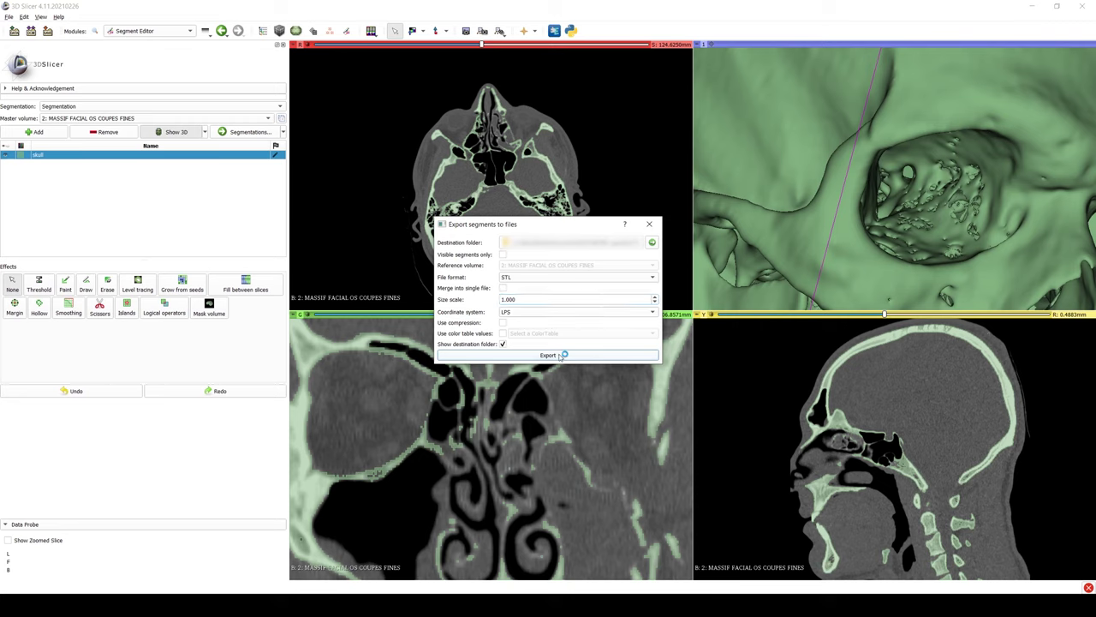